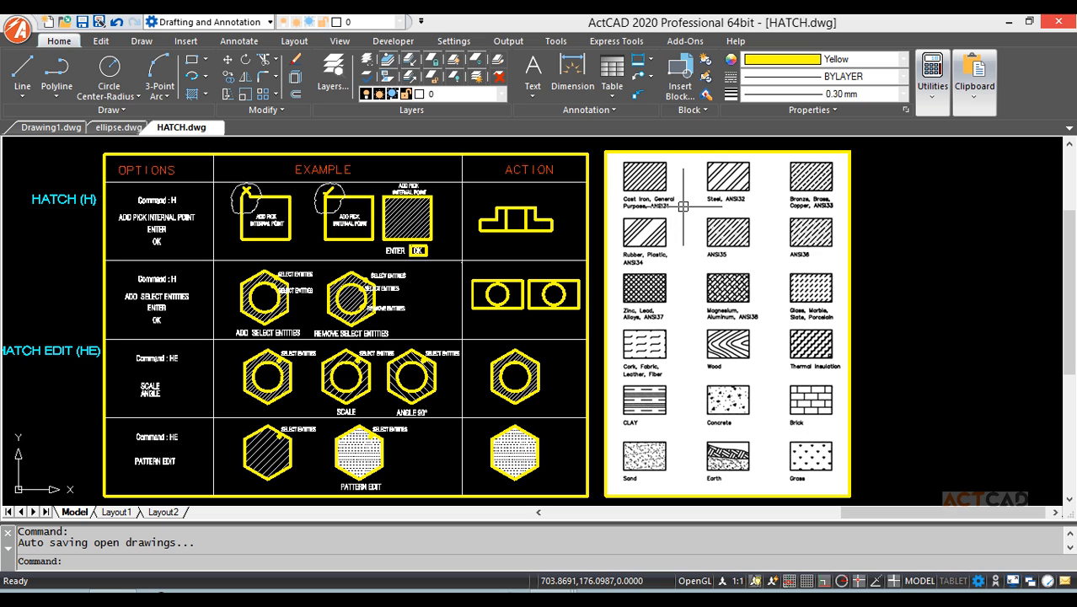
# Pan around the demo sheet to review the pattern samples chart, examples table and OPTIONS column.
pyautogui.scroll(5, 684, 208)
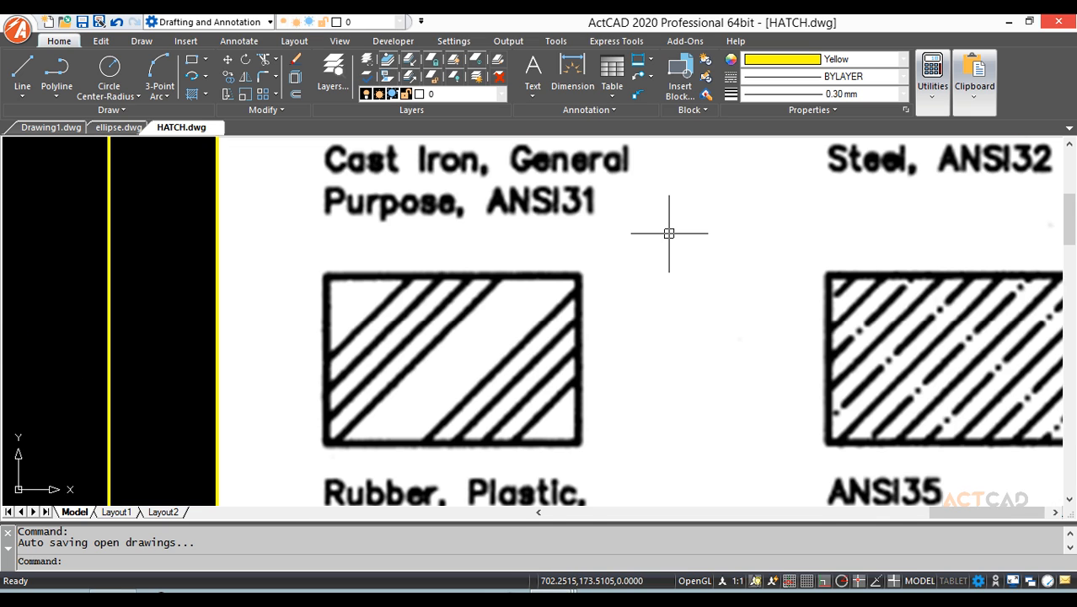
pyautogui.scroll(-5, 661, 249)
pyautogui.moveTo(654, 233)
pyautogui.mouseDown(button='middle')
pyautogui.moveTo(512, 257)
pyautogui.moveTo(472, 250)
pyautogui.mouseUp(button='middle')
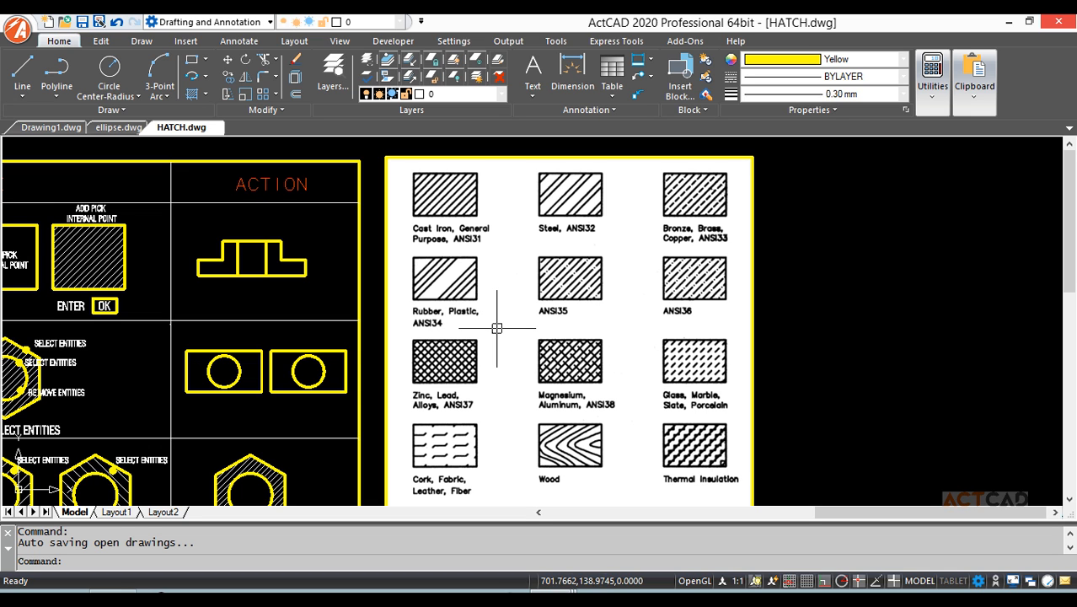
pyautogui.moveTo(497, 409)
pyautogui.mouseDown(button='middle')
pyautogui.moveTo(548, 257)
pyautogui.moveTo(553, 324)
pyautogui.moveTo(570, 298)
pyautogui.moveTo(571, 320)
pyautogui.mouseUp(button='middle')
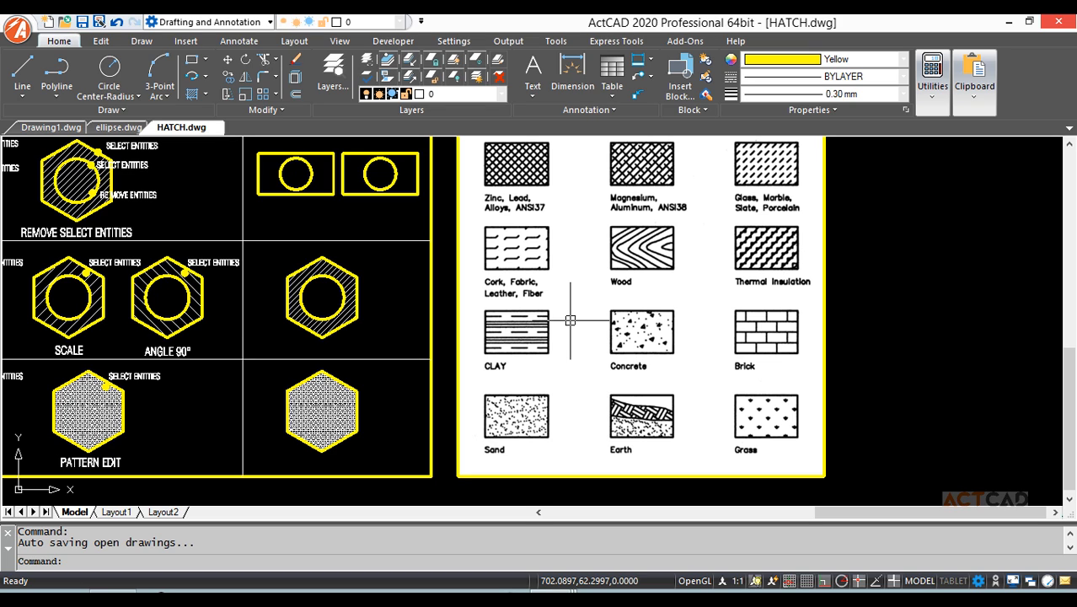
pyautogui.scroll(-2, 570, 321)
pyautogui.moveTo(551, 321)
pyautogui.mouseDown(button='middle')
pyautogui.moveTo(608, 380)
pyautogui.moveTo(649, 388)
pyautogui.mouseUp(button='middle')
pyautogui.scroll(2, 517, 287)
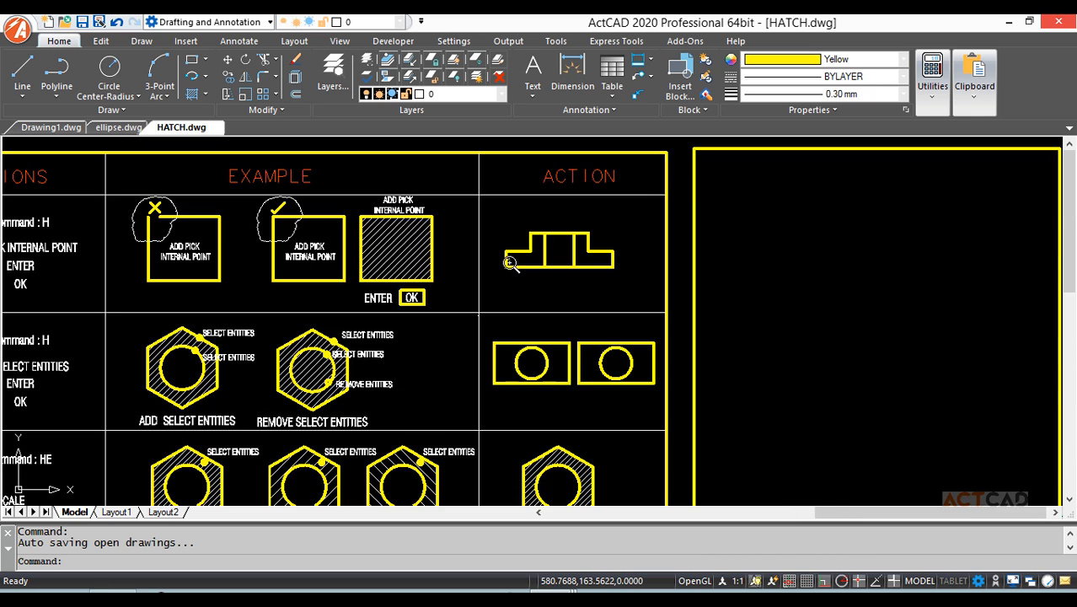
pyautogui.moveTo(517, 286); pyautogui.dragTo(717, 309, button='middle')
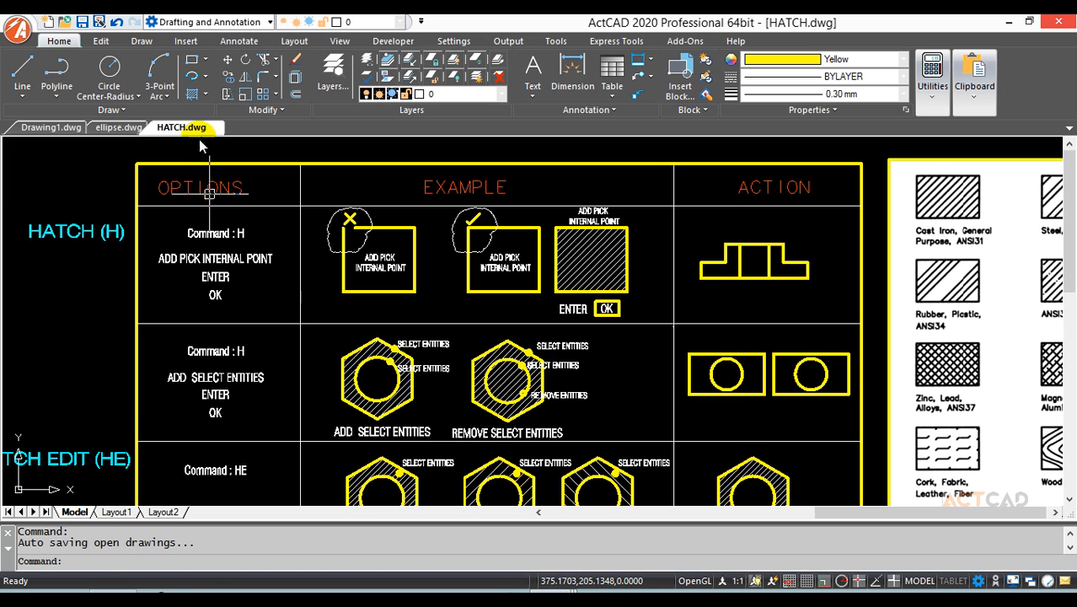
# Start HATCH and browse the ANSI, ISO and Other Predefined pattern tabs, keeping ANSI31.
pyautogui.click(192, 98)
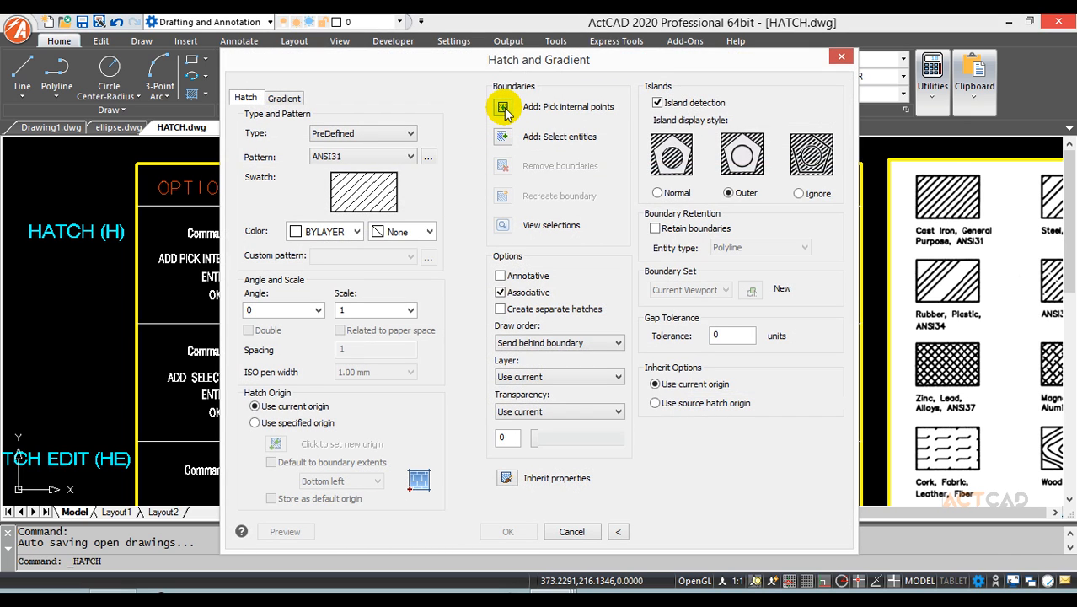
pyautogui.click(410, 158)
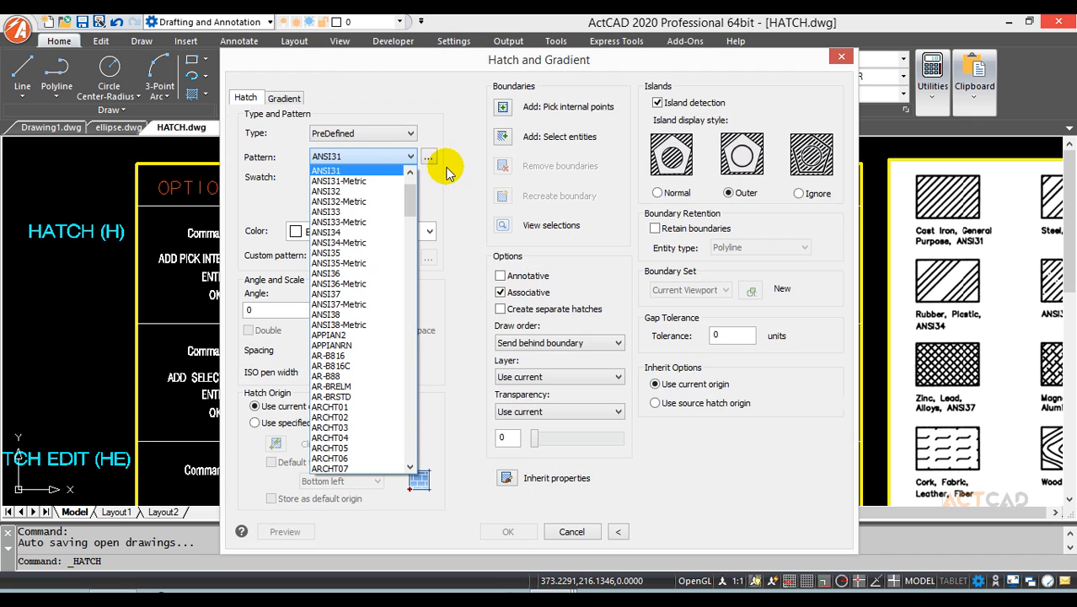
pyautogui.click(435, 161)
pyautogui.click(428, 156)
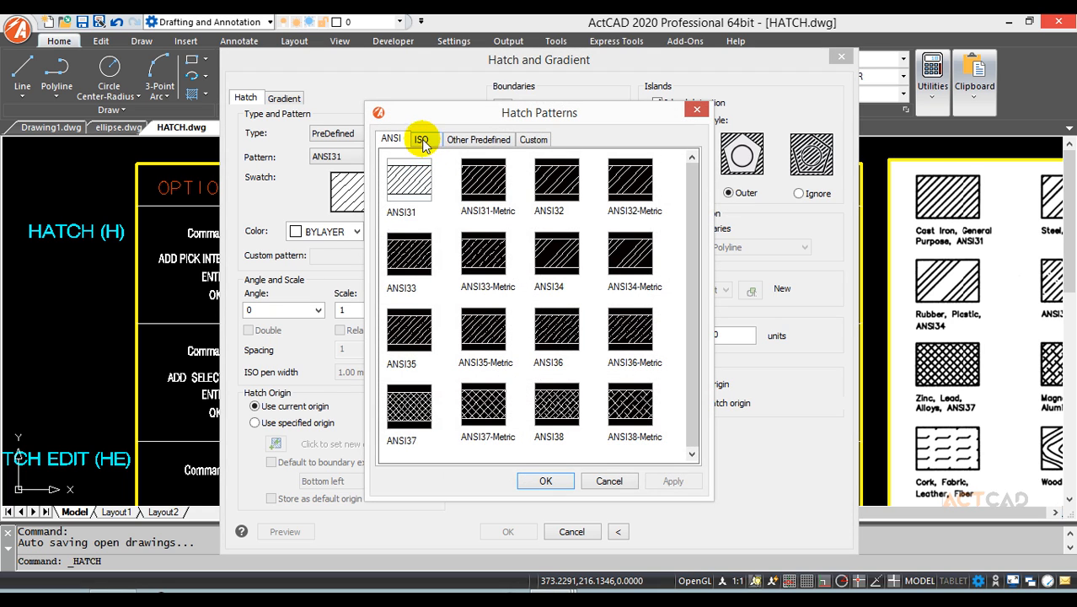
pyautogui.click(422, 139)
pyautogui.click(477, 140)
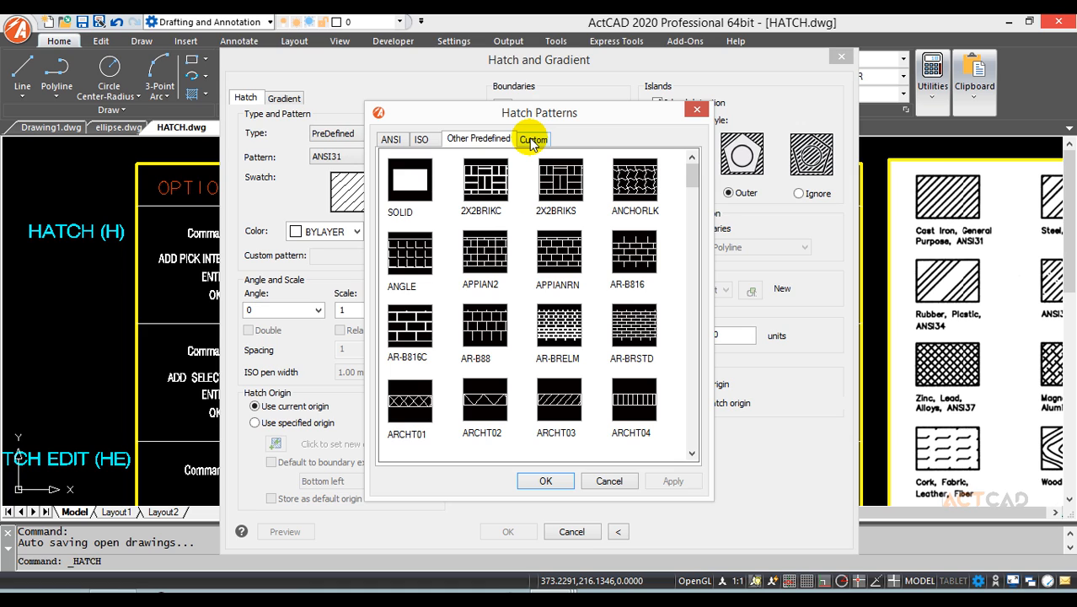
pyautogui.moveTo(692, 179); pyautogui.dragTo(691, 215)
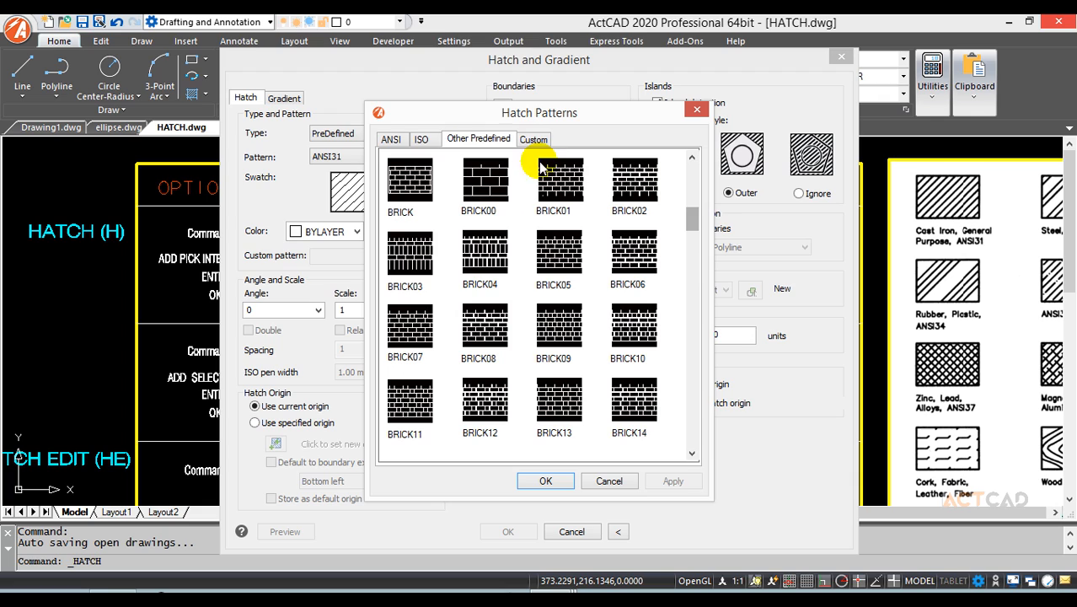
pyautogui.click(393, 141)
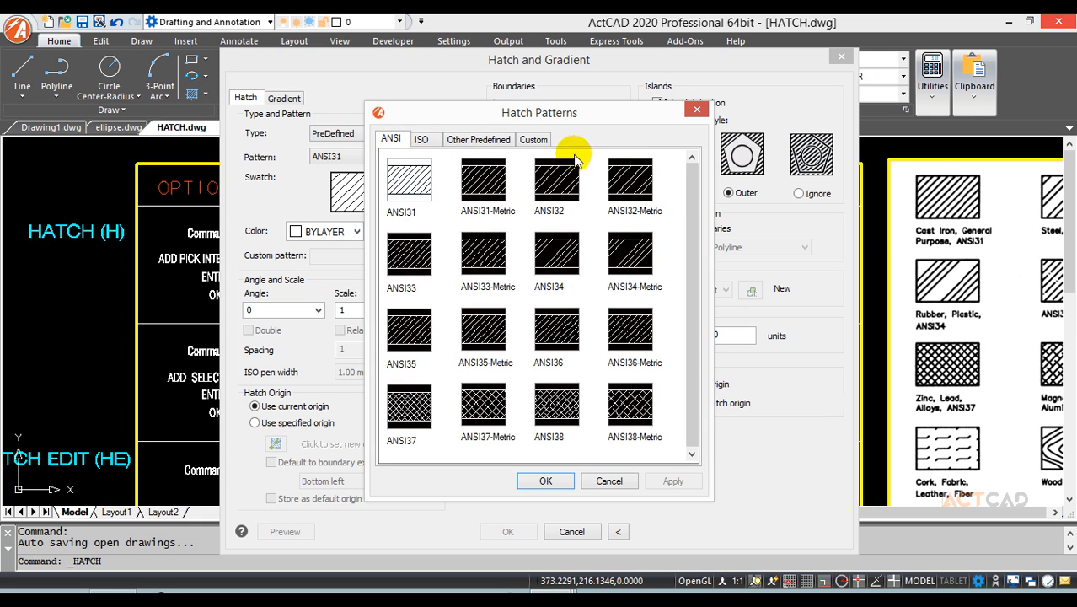
pyautogui.click(697, 110)
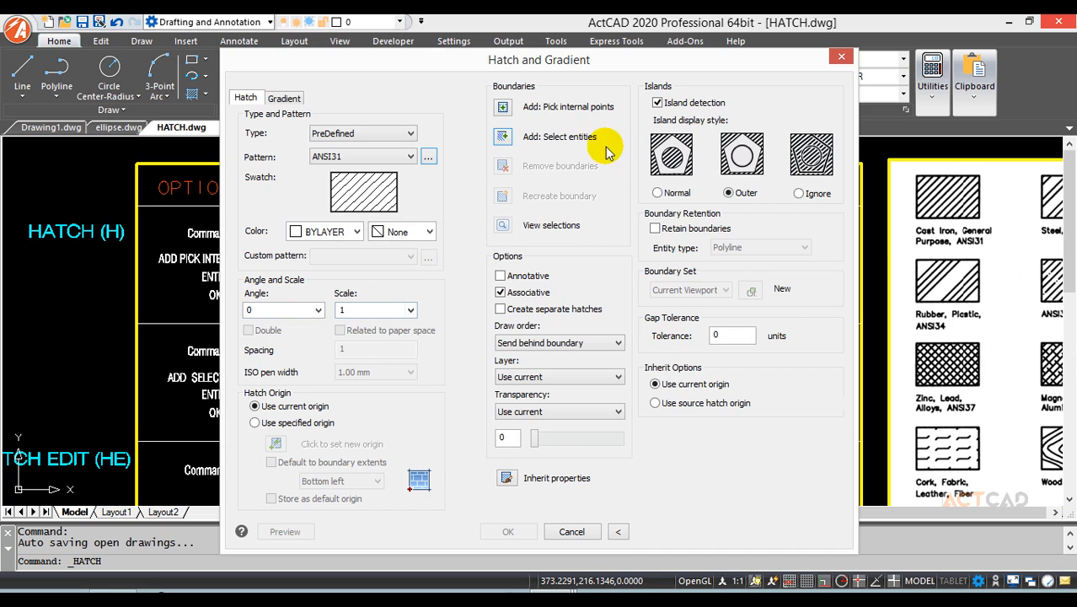
# Pick internal points in the stepped shape's left and right regions and apply the ANSI31 hatch.
pyautogui.click(503, 108)
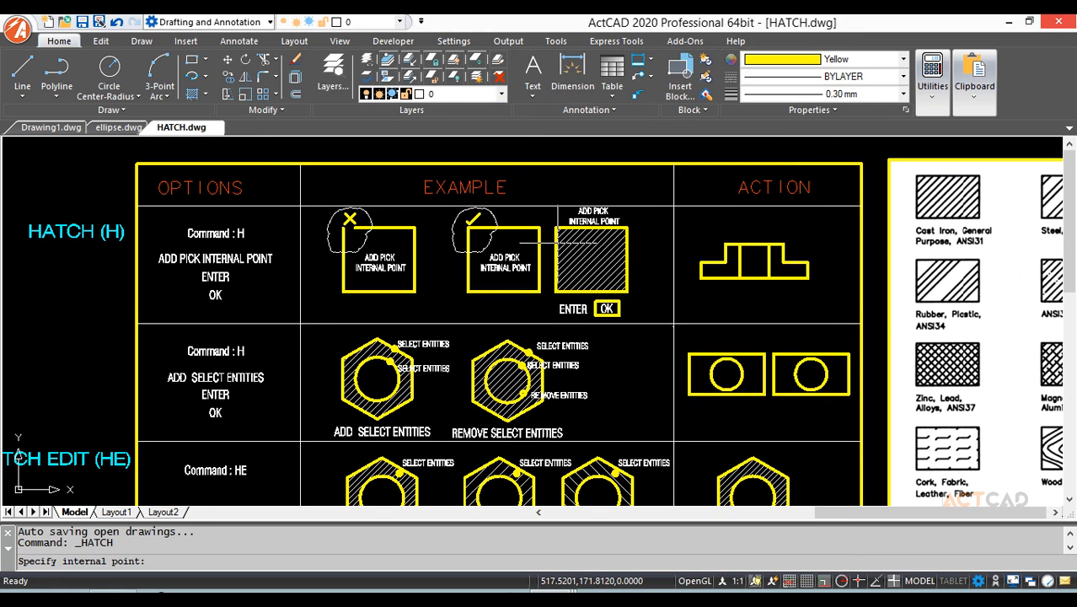
pyautogui.scroll(3, 386, 256)
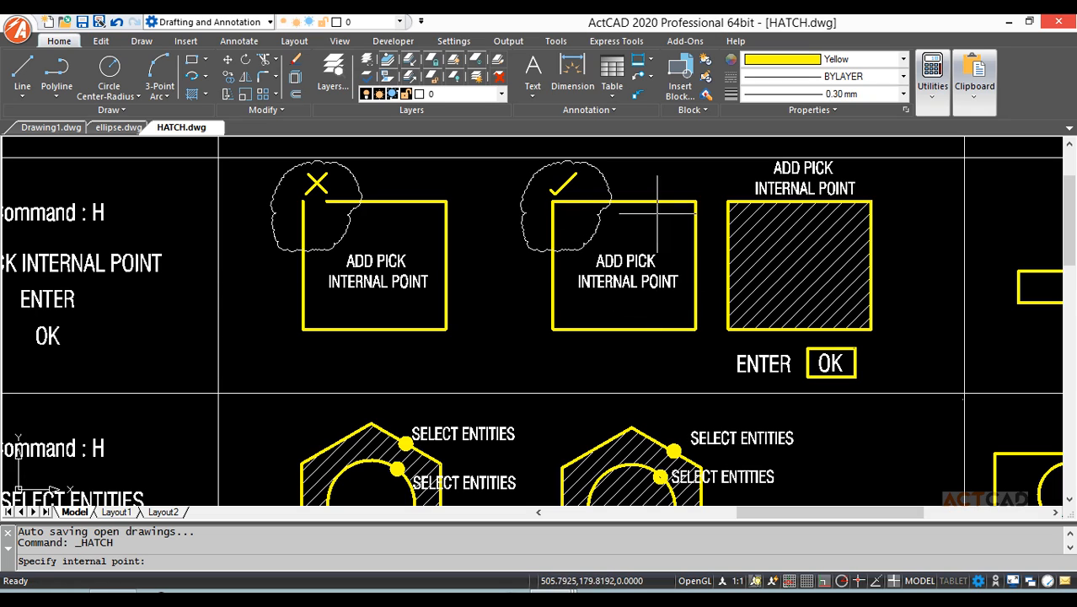
pyautogui.moveTo(644, 309); pyautogui.dragTo(343, 300, button='middle')
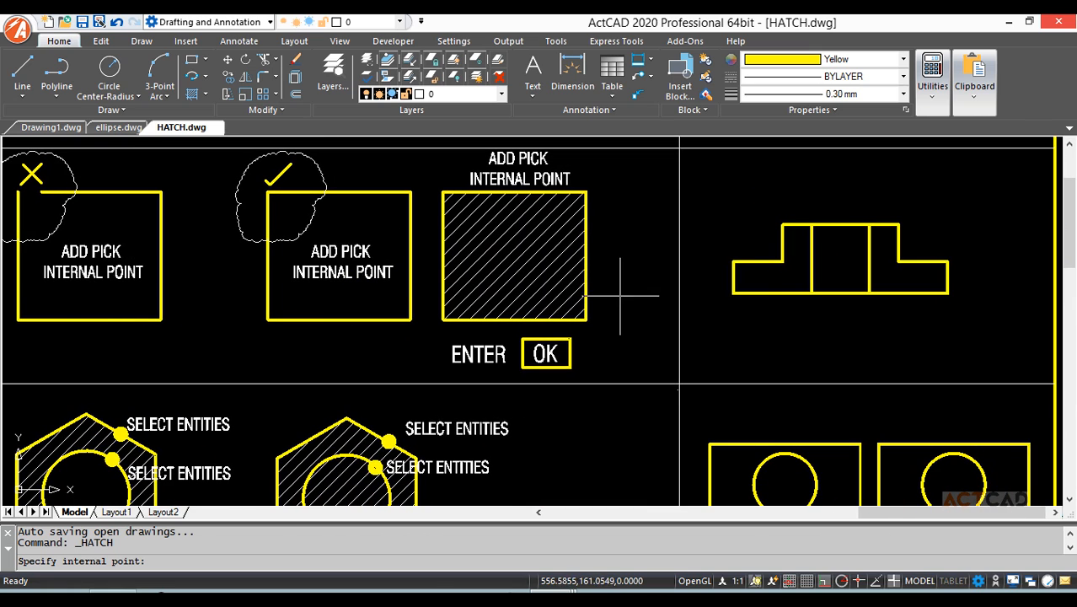
pyautogui.click(779, 278)
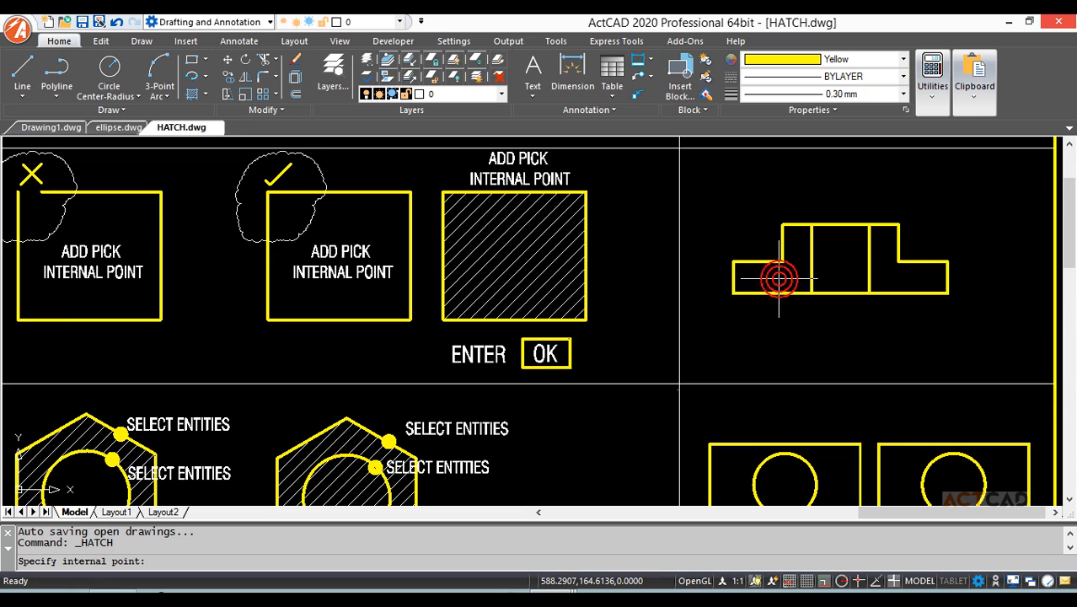
pyautogui.click(885, 277)
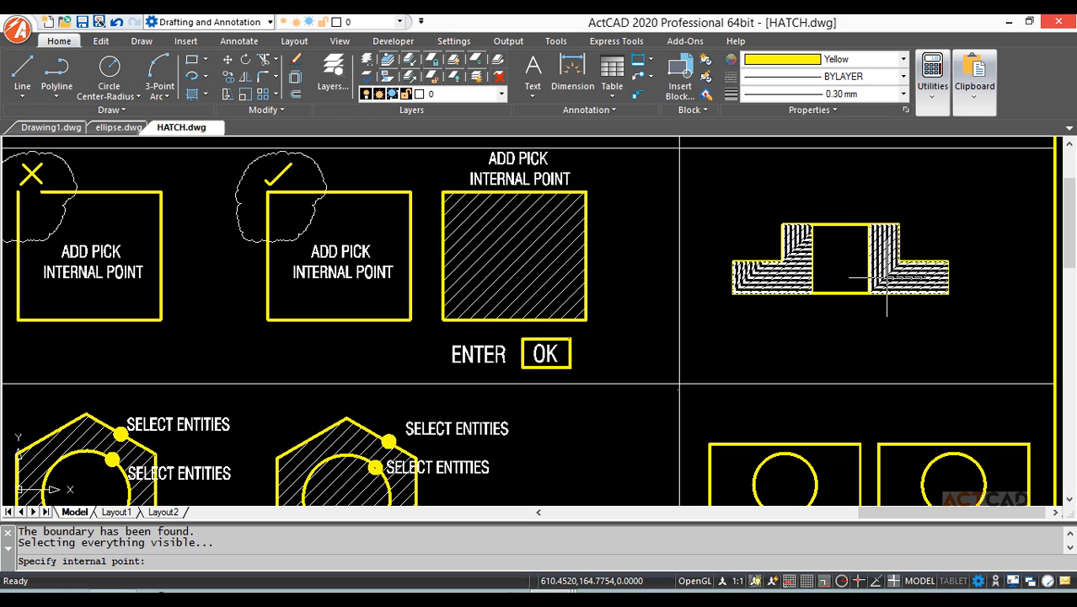
pyautogui.scroll(5, 841, 268)
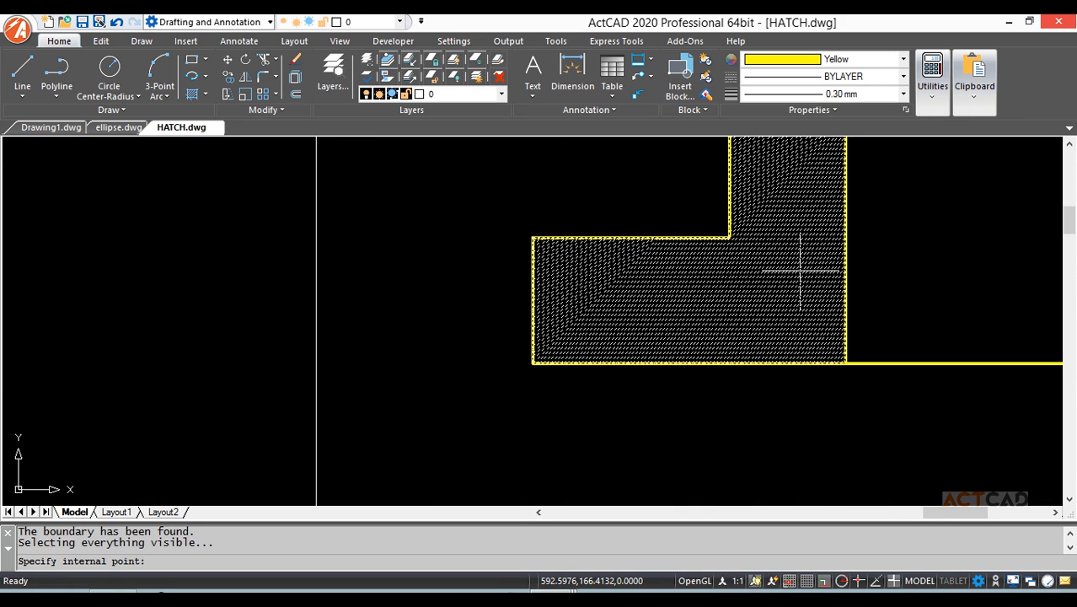
pyautogui.scroll(-3, 882, 255)
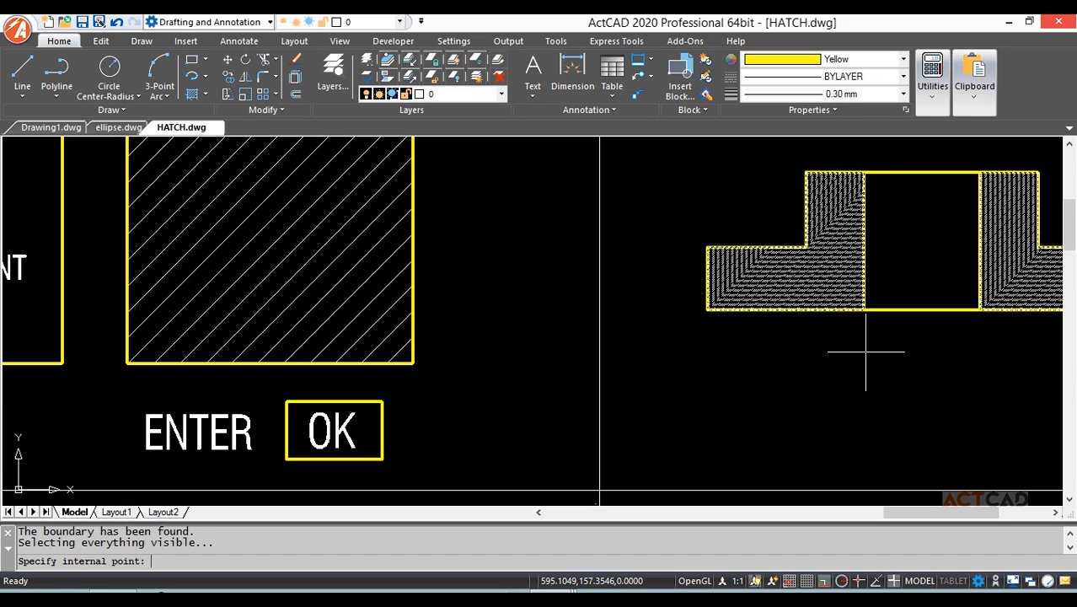
pyautogui.press('Return')
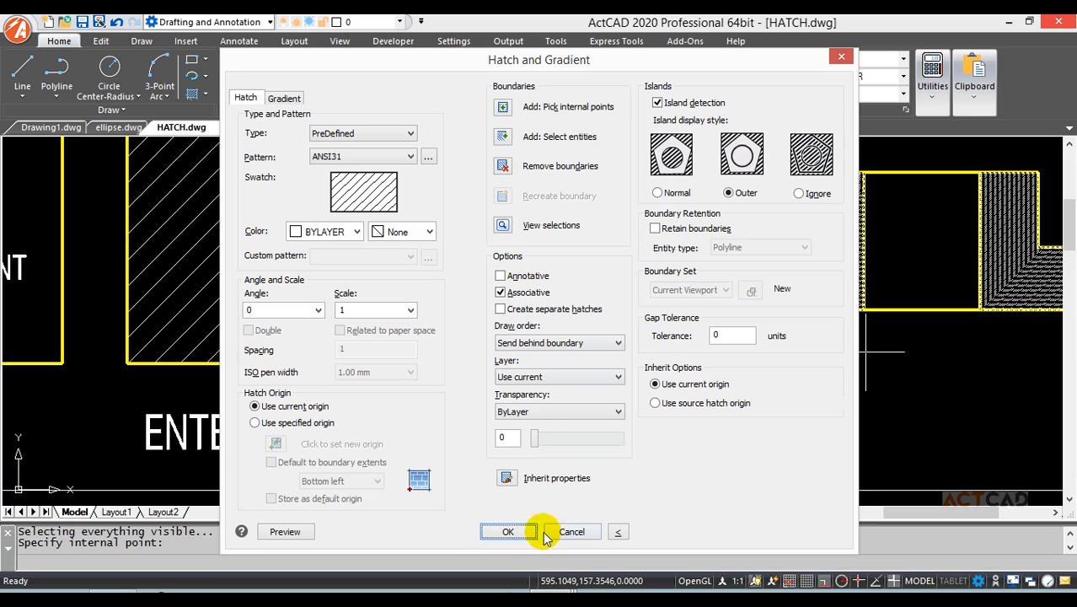
pyautogui.click(499, 532)
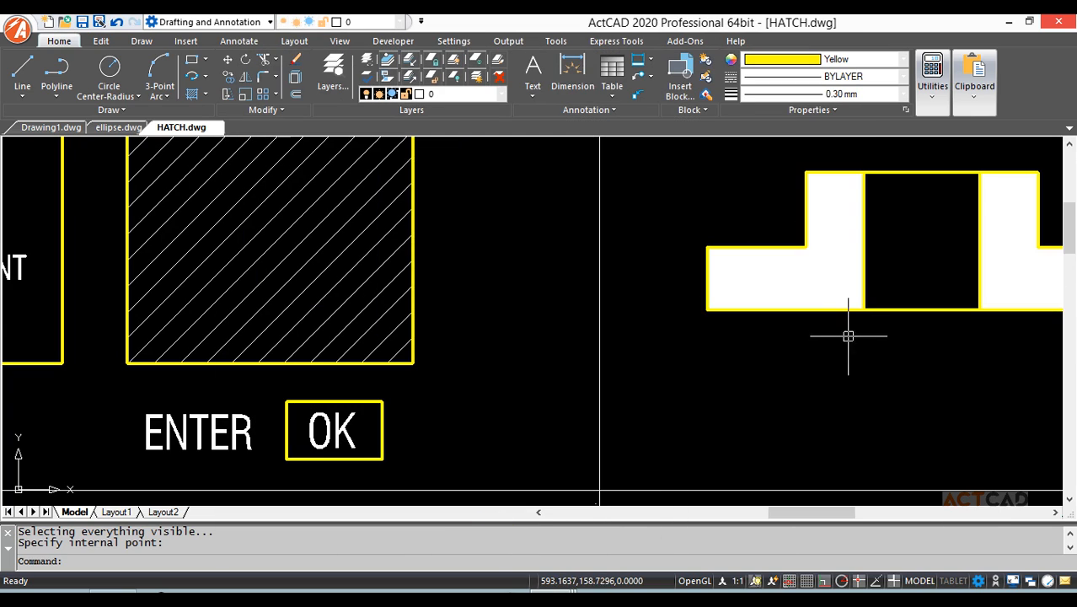
# Pan down to the hexagon examples and the Command : H instructions.
pyautogui.scroll(3, 854, 257)
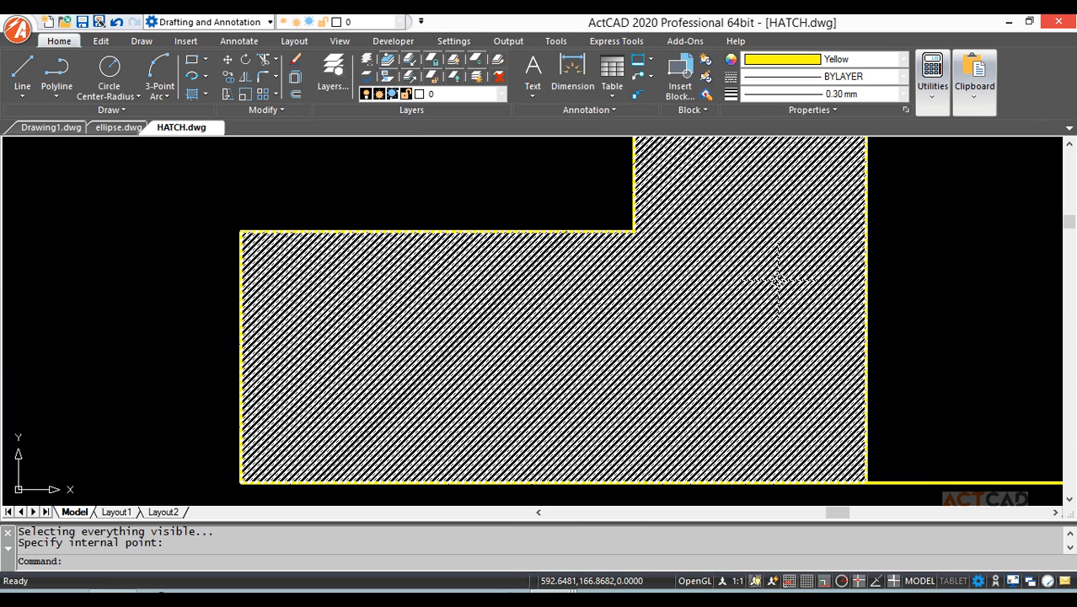
pyautogui.scroll(-3, 776, 279)
pyautogui.scroll(-2, 772, 284)
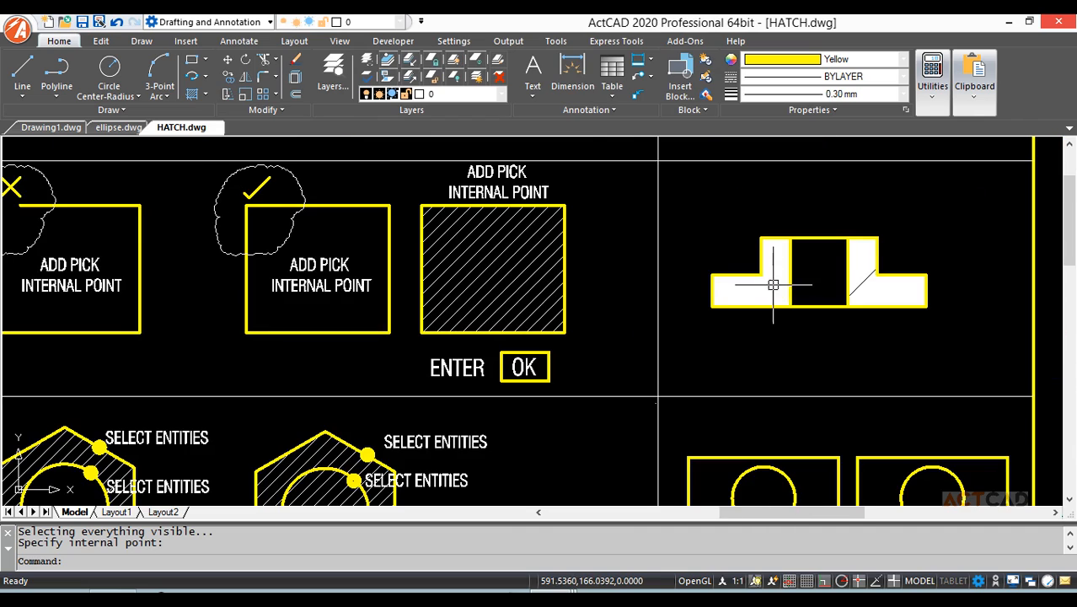
pyautogui.moveTo(688, 363)
pyautogui.mouseDown(button='middle')
pyautogui.moveTo(774, 272)
pyautogui.moveTo(875, 197)
pyautogui.mouseUp(button='middle')
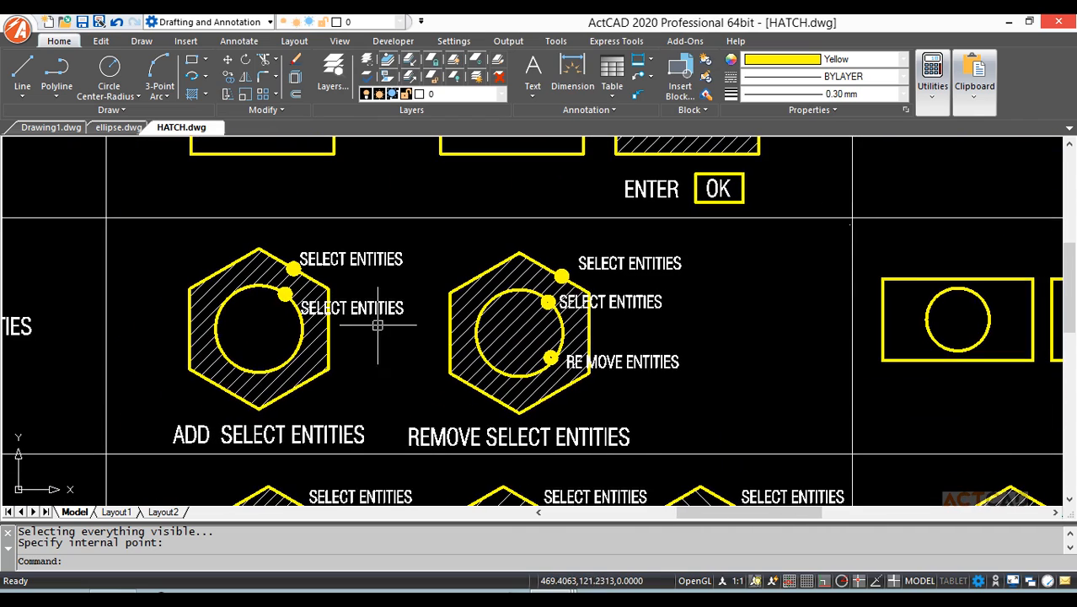
pyautogui.moveTo(485, 310)
pyautogui.mouseDown(button='middle')
pyautogui.moveTo(724, 291)
pyautogui.moveTo(594, 315)
pyautogui.moveTo(510, 353)
pyautogui.mouseUp(button='middle')
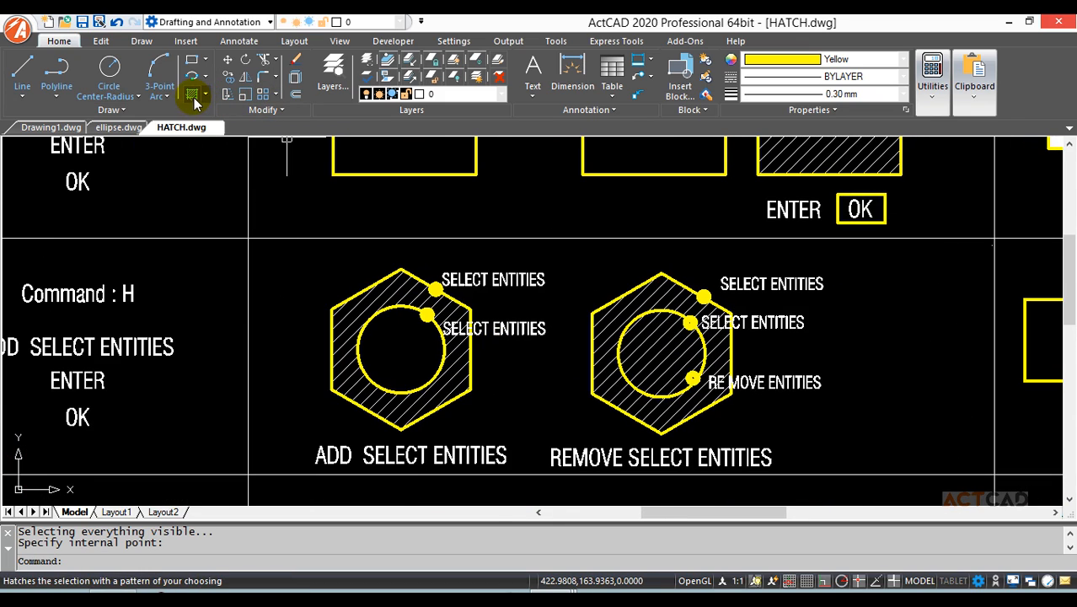
# Hatch the left rectangle by selecting it and its inner circle as boundary entities, leaving the circle clear.
pyautogui.press('Return')
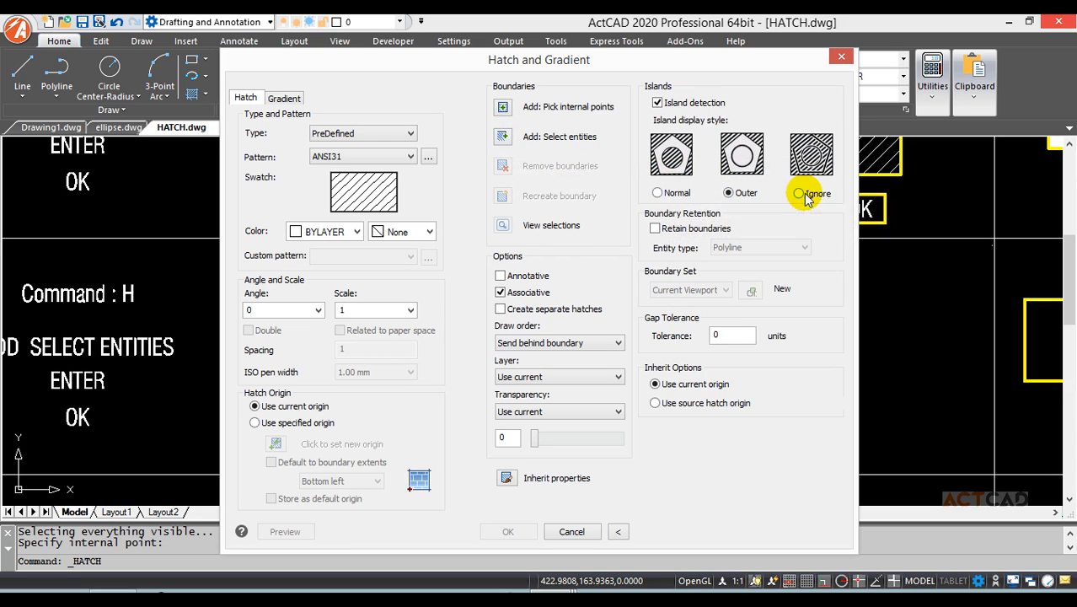
pyautogui.click(502, 138)
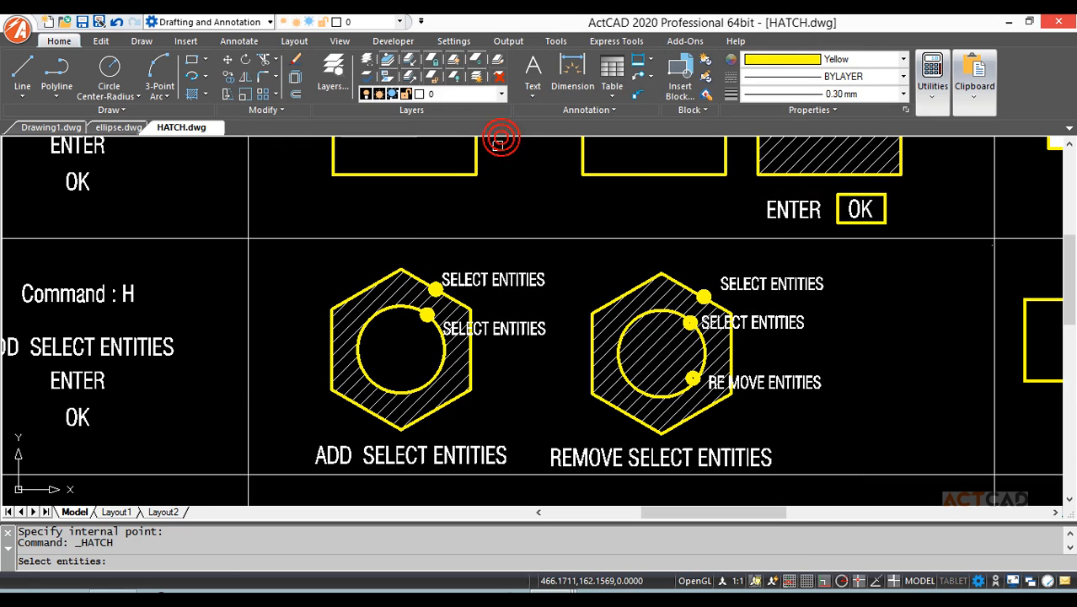
pyautogui.scroll(-5, 608, 277)
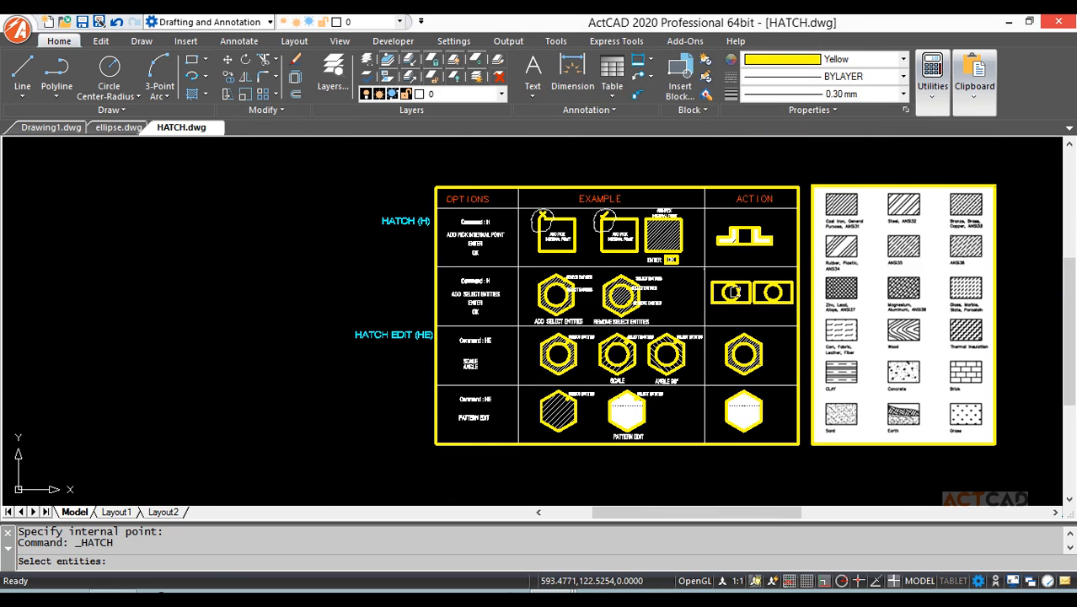
pyautogui.scroll(5, 742, 287)
pyautogui.click(775, 262)
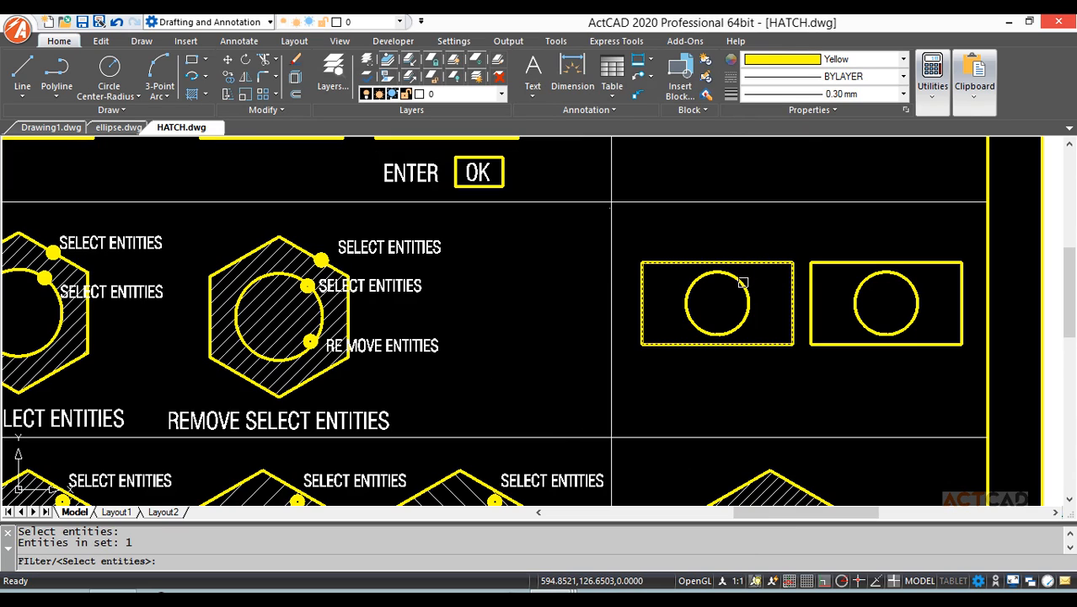
pyautogui.click(743, 282)
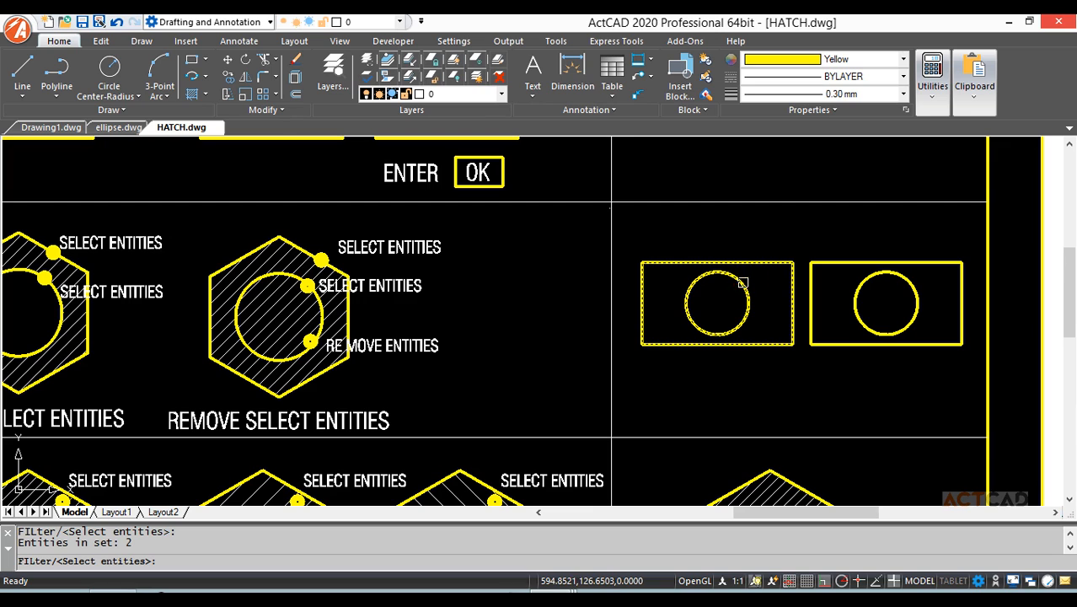
pyautogui.rightClick(732, 239)
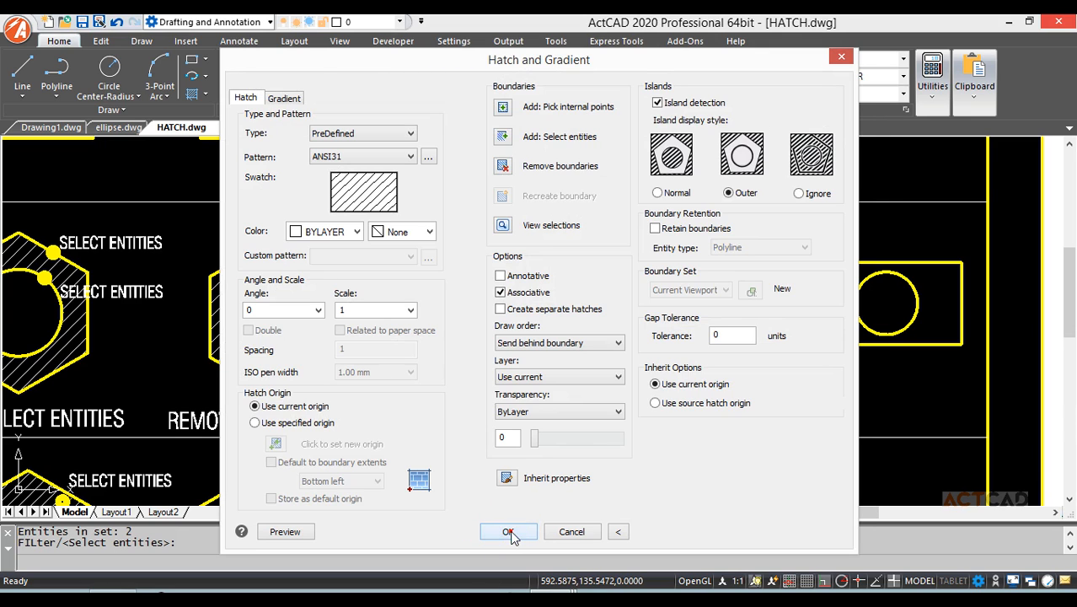
pyautogui.click(510, 531)
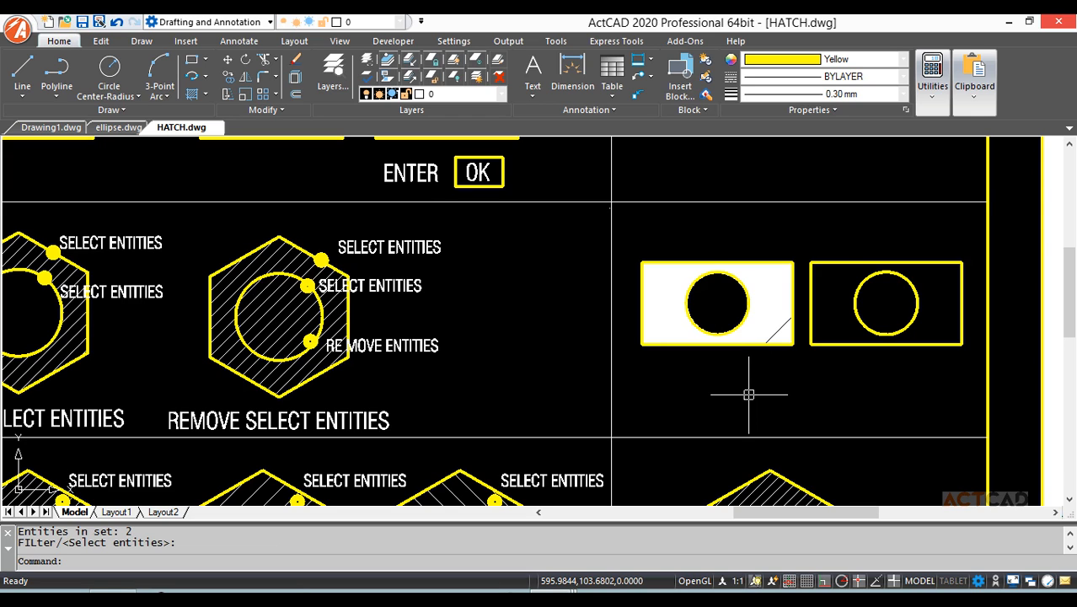
# Hatch the right rectangle by selecting it as a boundary, using Remove boundaries to keep its circle clear.
pyautogui.press('Return')
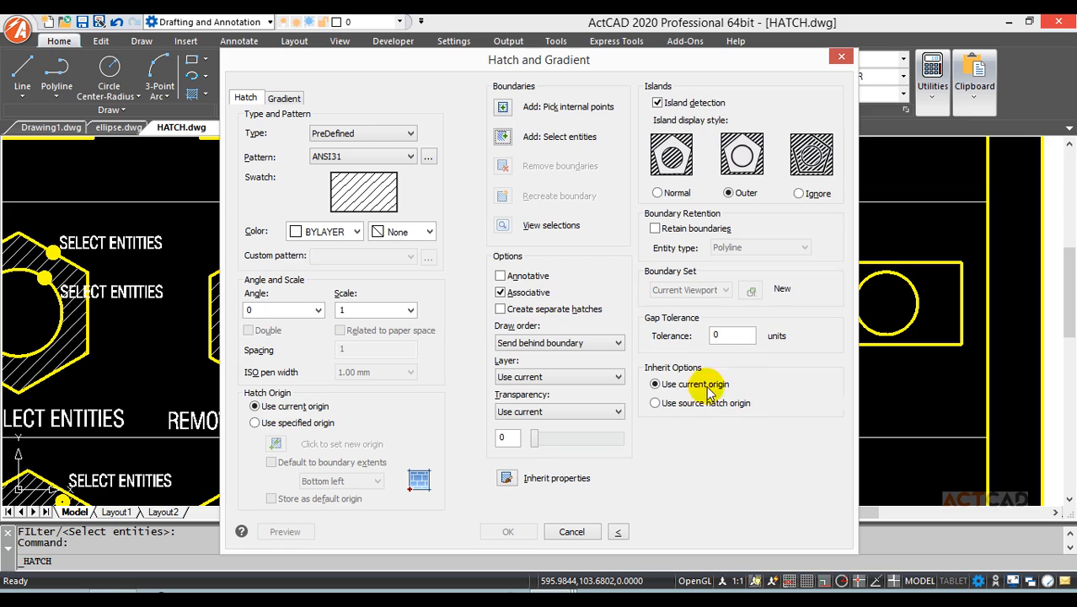
pyautogui.click(500, 137)
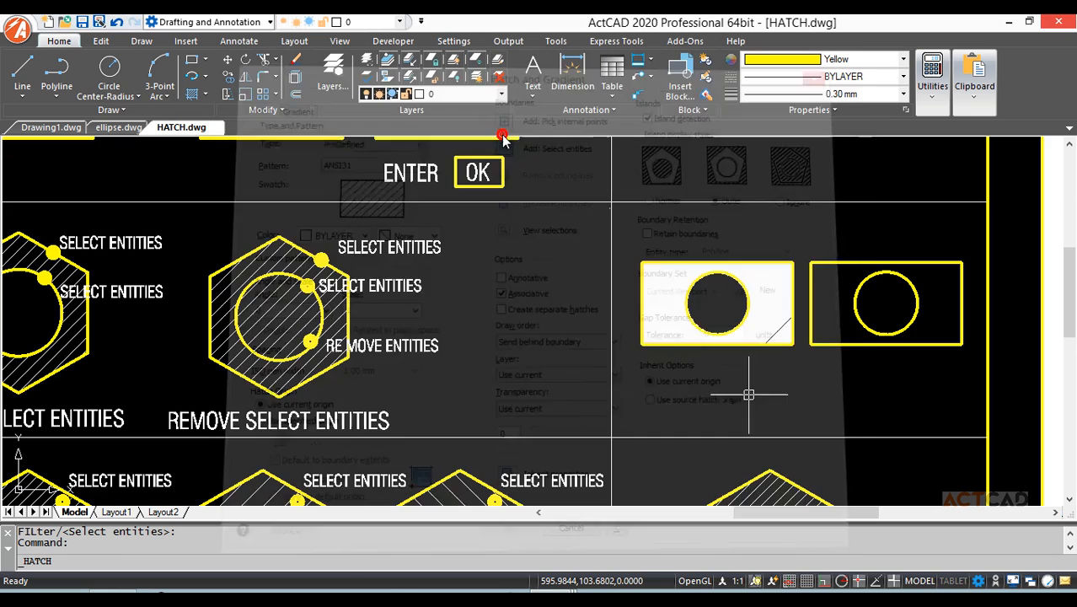
pyautogui.click(839, 261)
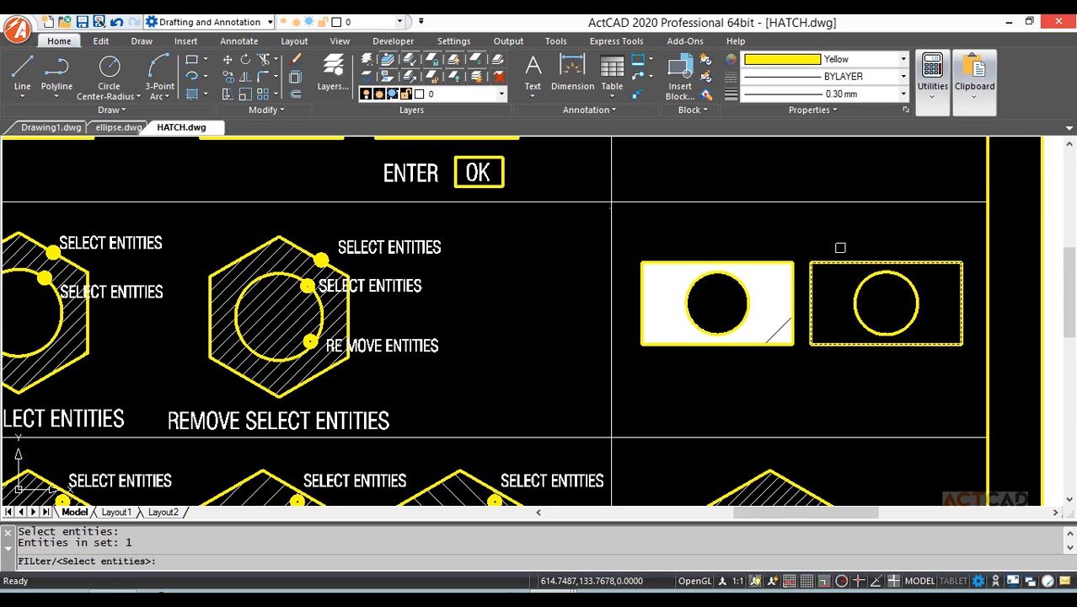
pyautogui.press('Return')
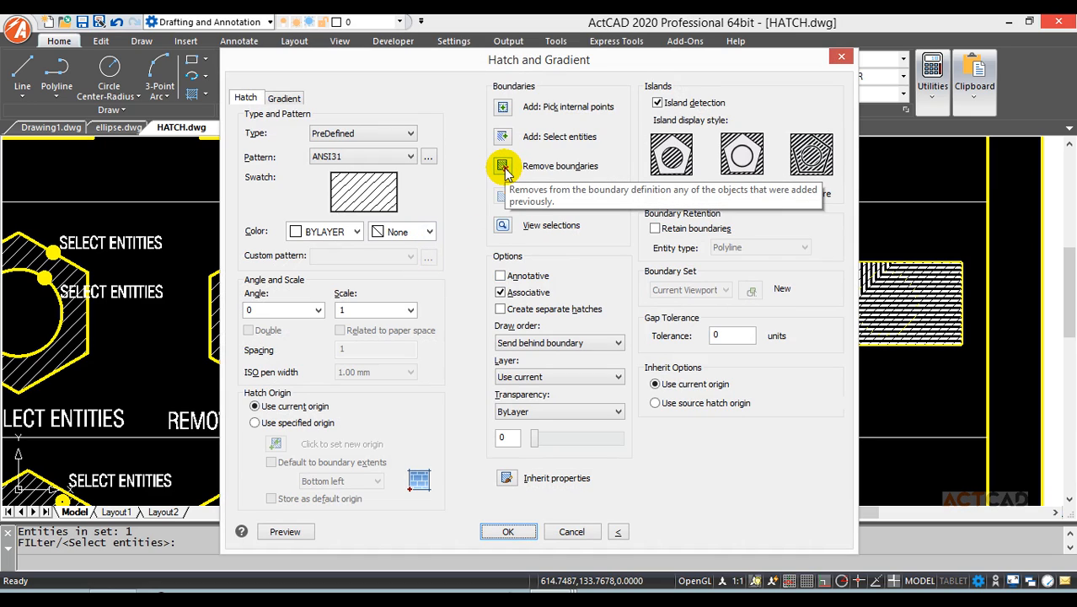
pyautogui.click(504, 169)
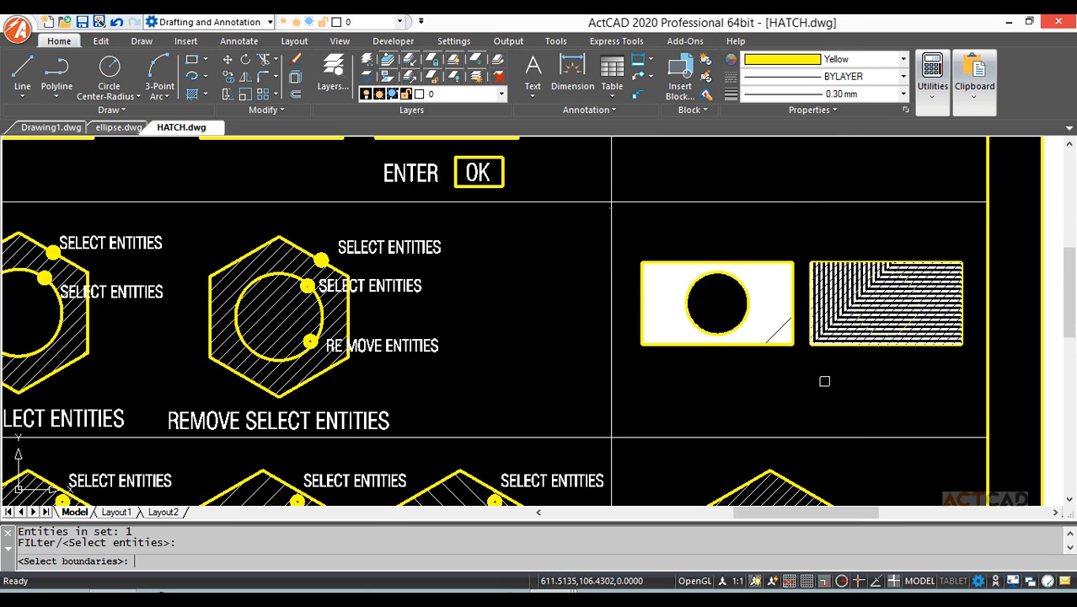
pyautogui.press('Return')
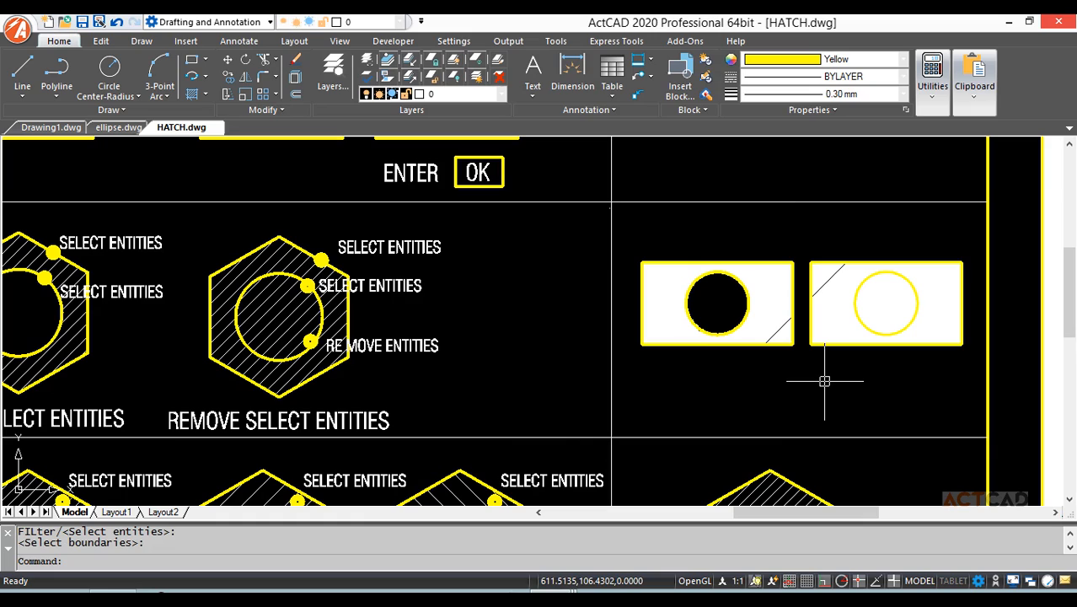
# Pan to the HATCH EDIT table with its SCALE, ANGLE and PATTERN EDIT hexagons, then start and cancel HE.
pyautogui.moveTo(796, 374)
pyautogui.mouseDown(button='middle')
pyautogui.moveTo(877, 310)
pyautogui.moveTo(1033, 261)
pyautogui.mouseUp(button='middle')
pyautogui.moveTo(430, 422); pyautogui.dragTo(648, 335, button='middle')
pyautogui.scroll(-1, 505, 371)
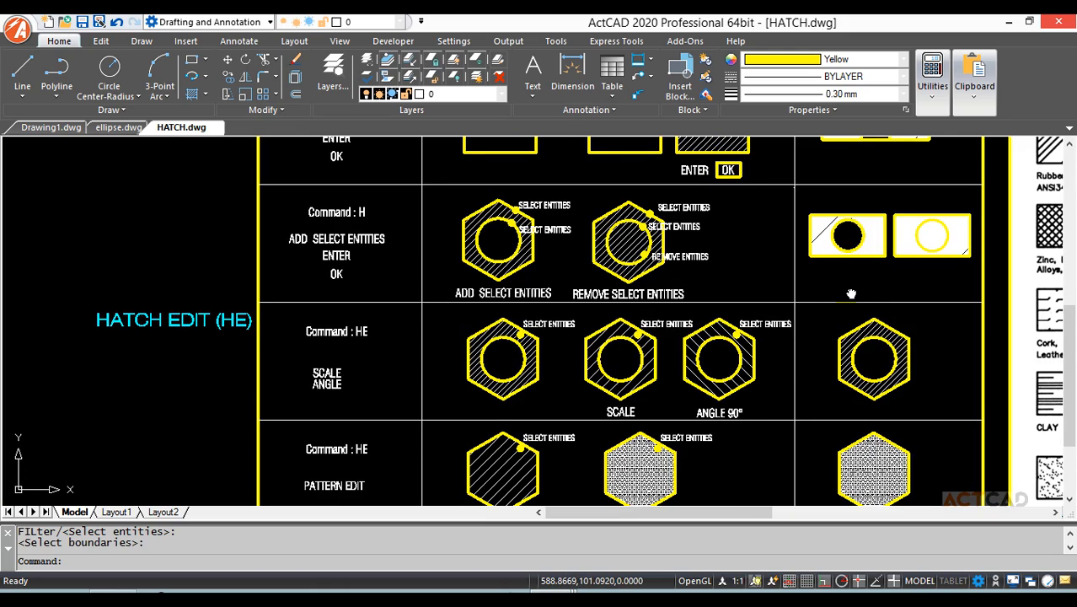
pyautogui.moveTo(852, 293)
pyautogui.mouseDown(button='middle')
pyautogui.moveTo(743, 294)
pyautogui.moveTo(697, 313)
pyautogui.moveTo(672, 297)
pyautogui.mouseUp(button='middle')
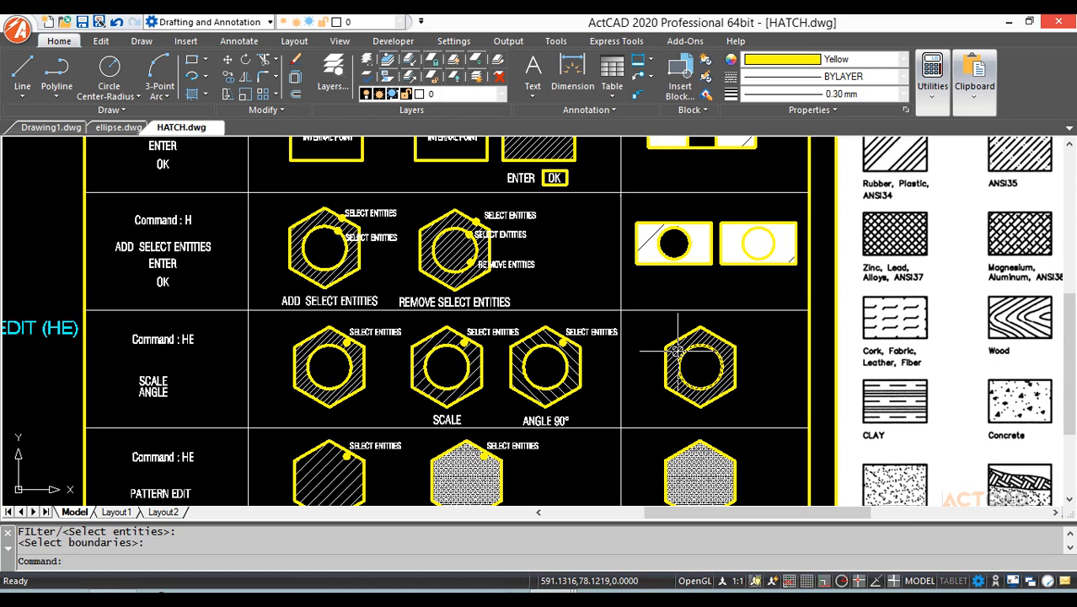
pyautogui.write('H')
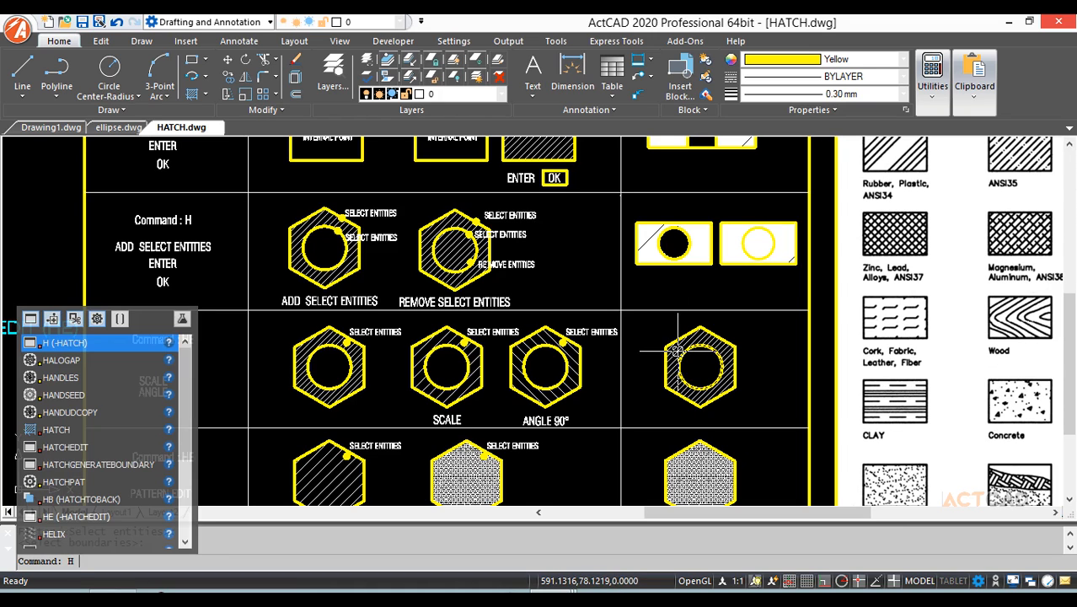
pyautogui.write('E')
pyautogui.press('Return')
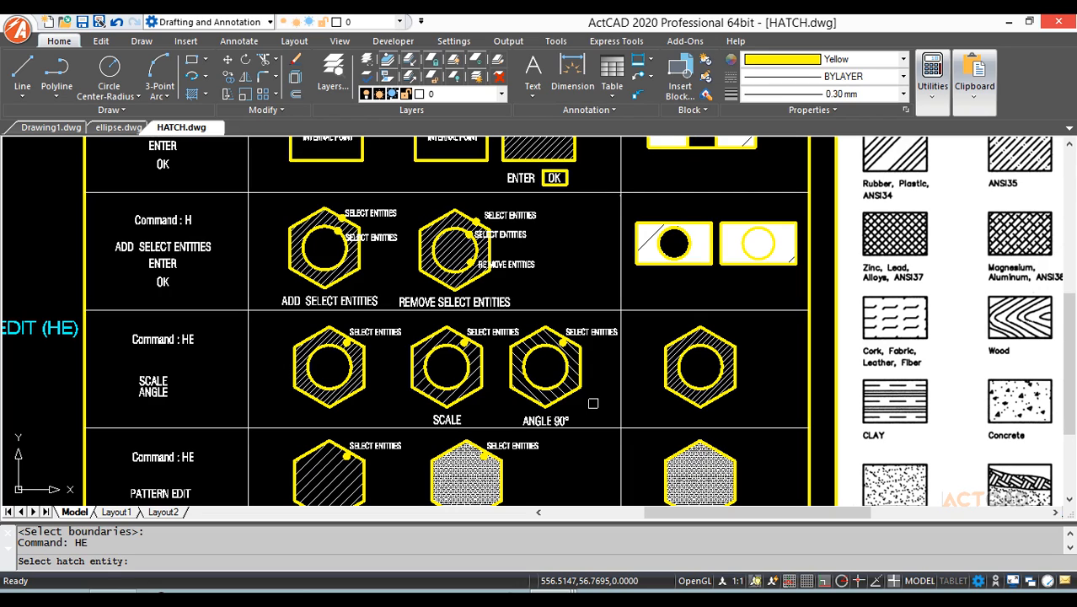
pyautogui.press('Escape')
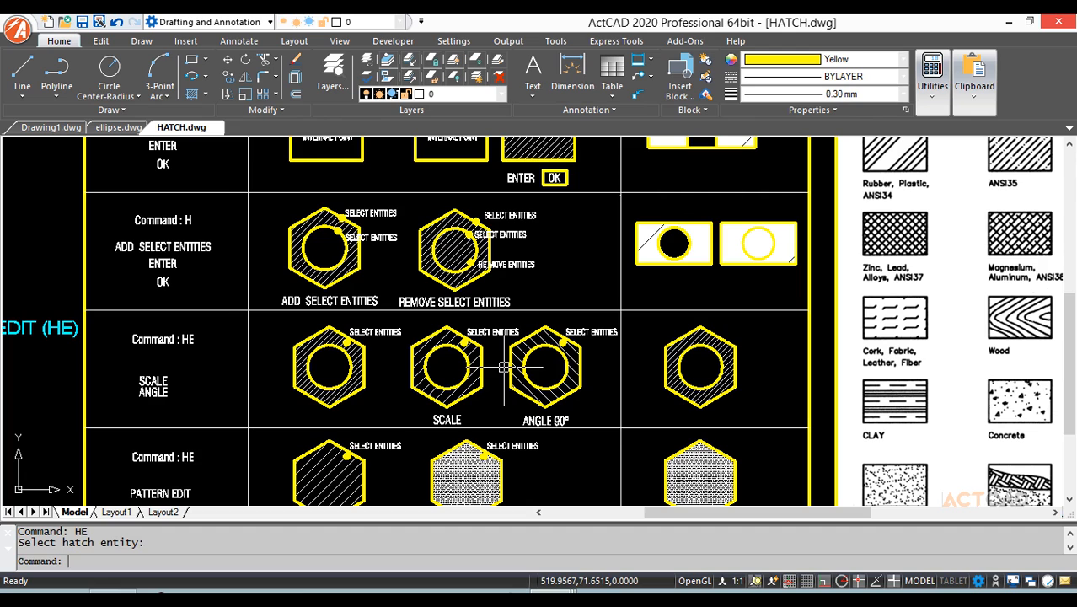
# Change the right hexagon's ANSI31 hatch scale from 13 to 50.
pyautogui.scroll(5, 524, 343)
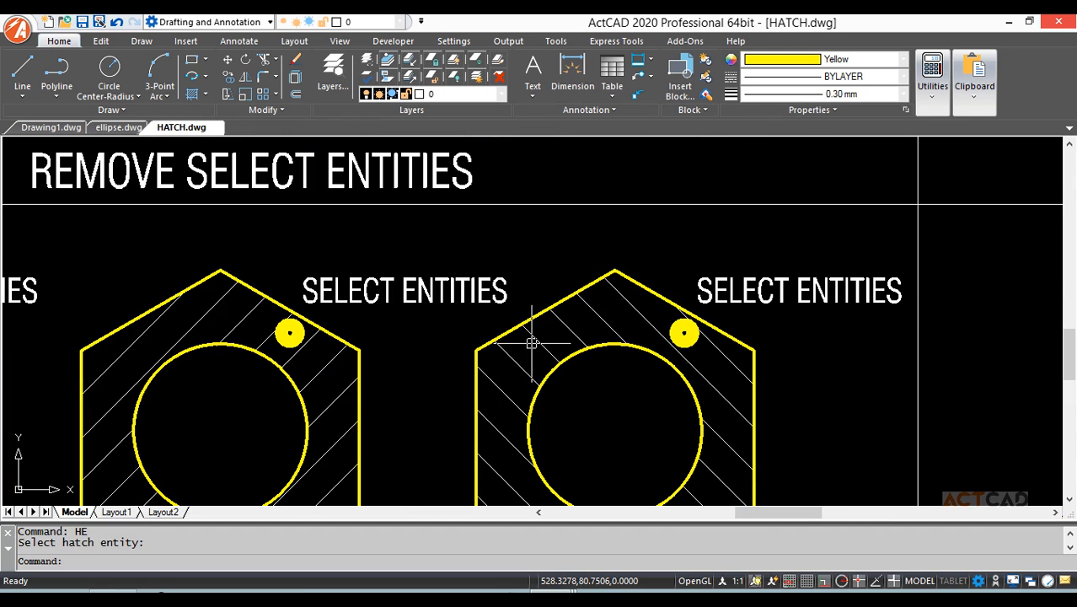
pyautogui.scroll(-3, 534, 339)
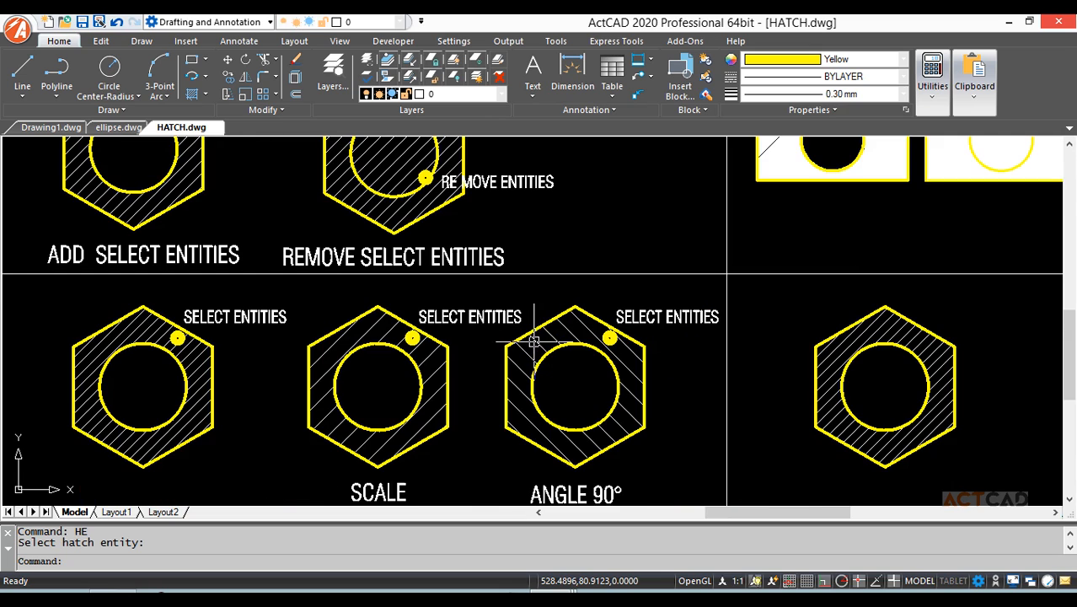
pyautogui.click(890, 327)
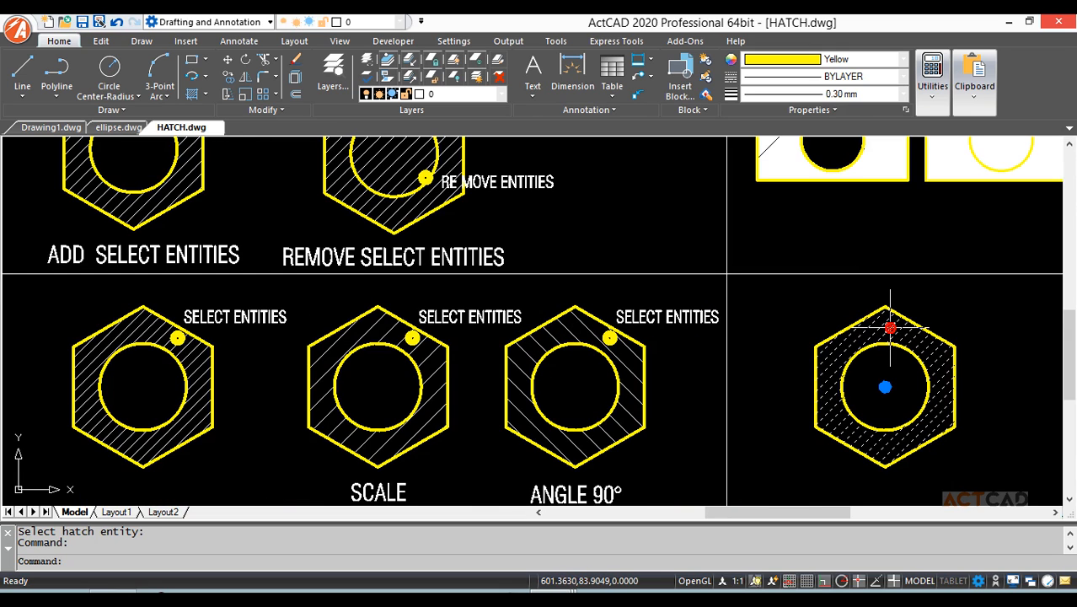
pyautogui.doubleClick(890, 327)
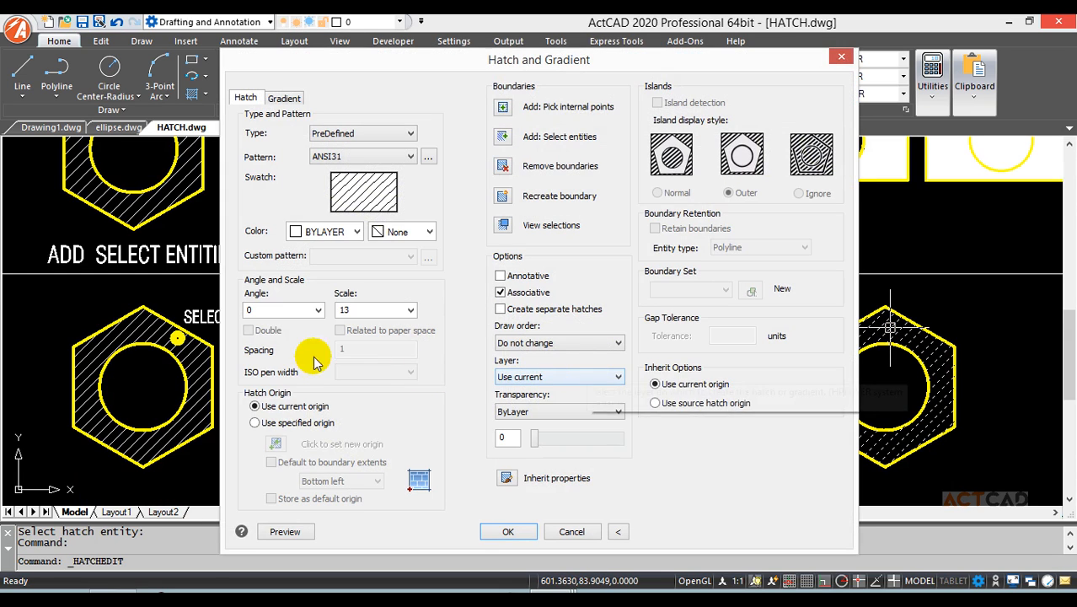
pyautogui.doubleClick(361, 309)
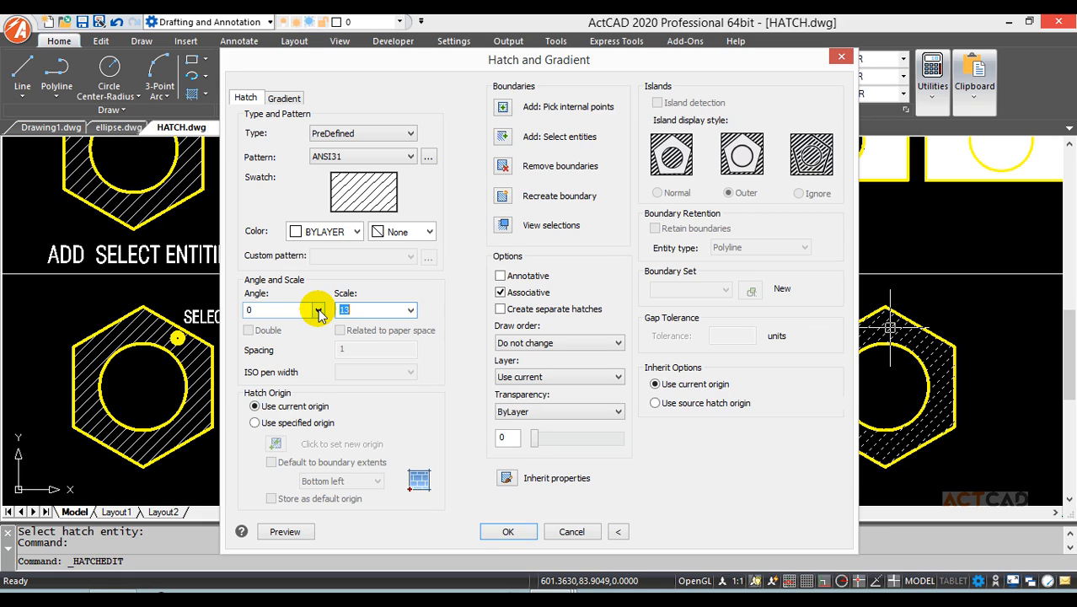
pyautogui.write('50')
pyautogui.press('Return')
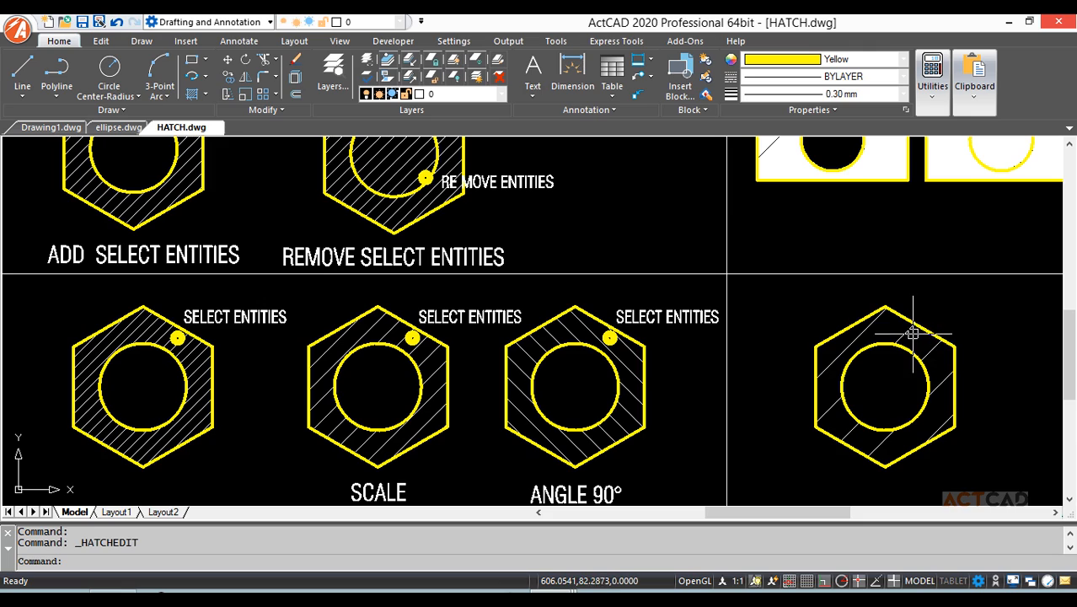
# Switch the PATTERN EDIT right hexagon's hatch from MAT02 to ANSI31 and enlarge its scale.
pyautogui.moveTo(923, 442)
pyautogui.mouseDown(button='middle')
pyautogui.moveTo(882, 288)
pyautogui.moveTo(881, 236)
pyautogui.mouseUp(button='middle')
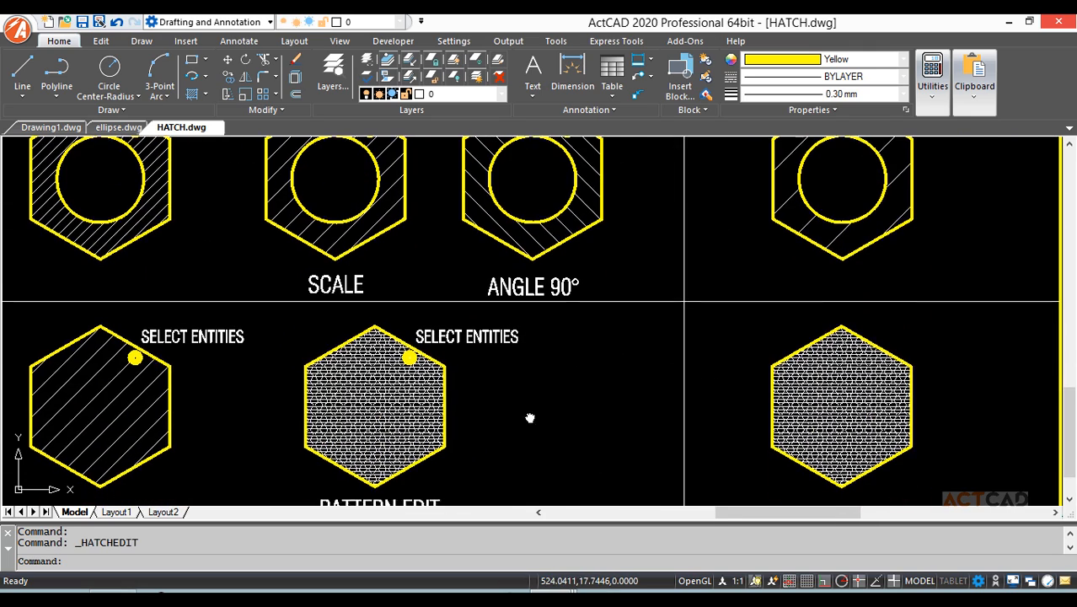
pyautogui.moveTo(529, 414)
pyautogui.mouseDown(button='middle')
pyautogui.moveTo(728, 339)
pyautogui.moveTo(662, 372)
pyautogui.moveTo(619, 371)
pyautogui.mouseUp(button='middle')
pyautogui.scroll(-3, 637, 375)
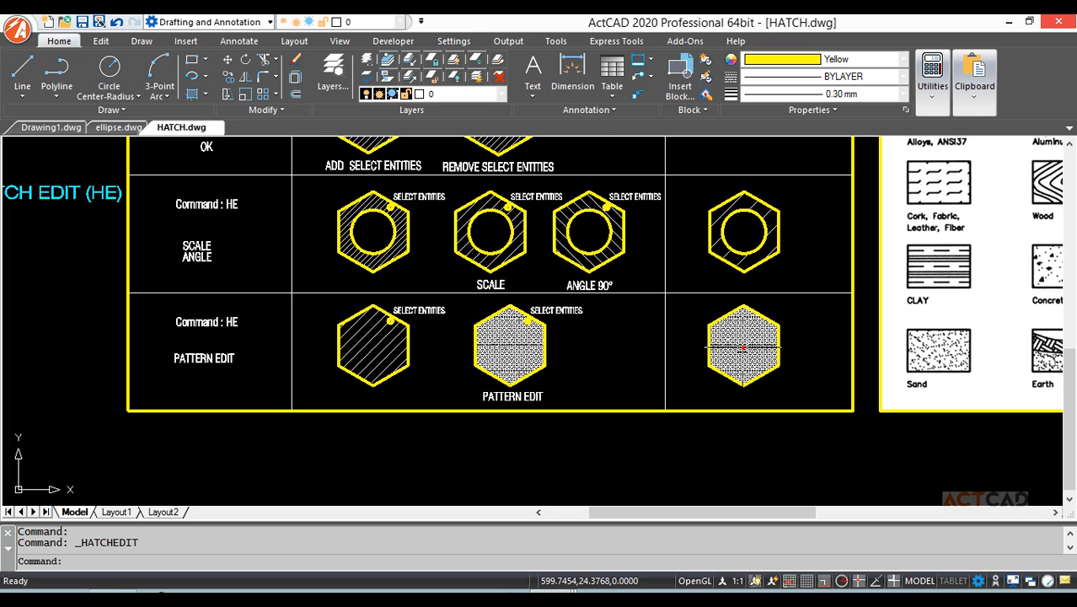
pyautogui.doubleClick(743, 345)
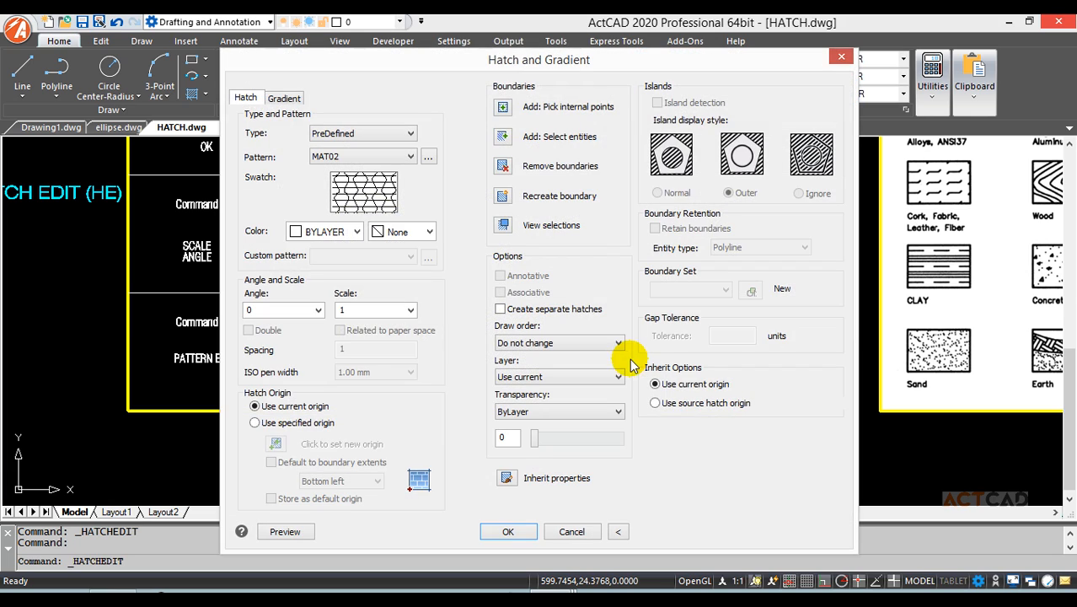
pyautogui.click(428, 159)
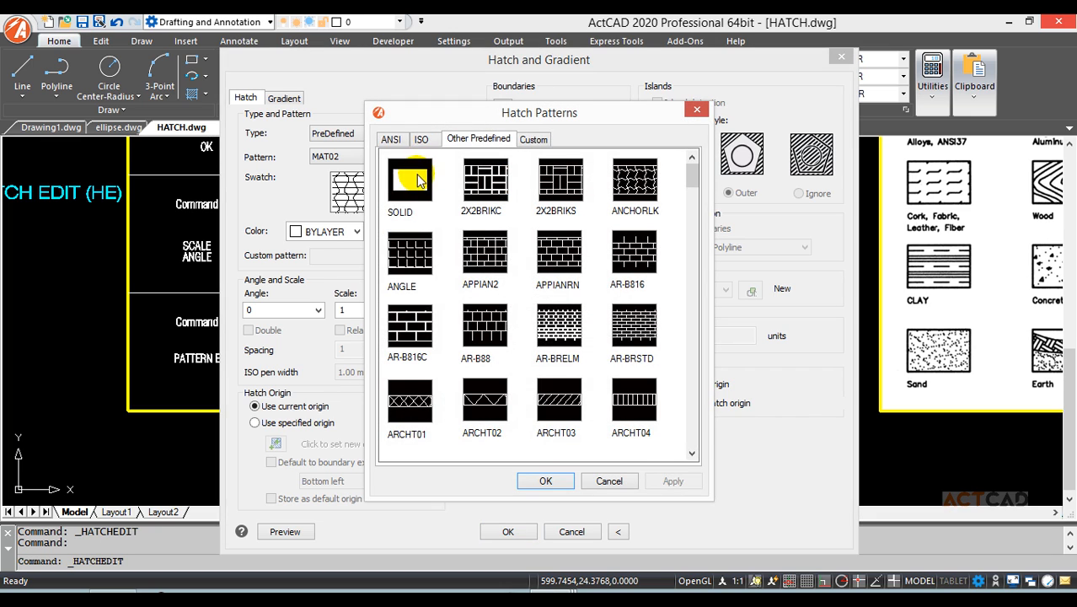
pyautogui.click(391, 139)
pyautogui.click(419, 179)
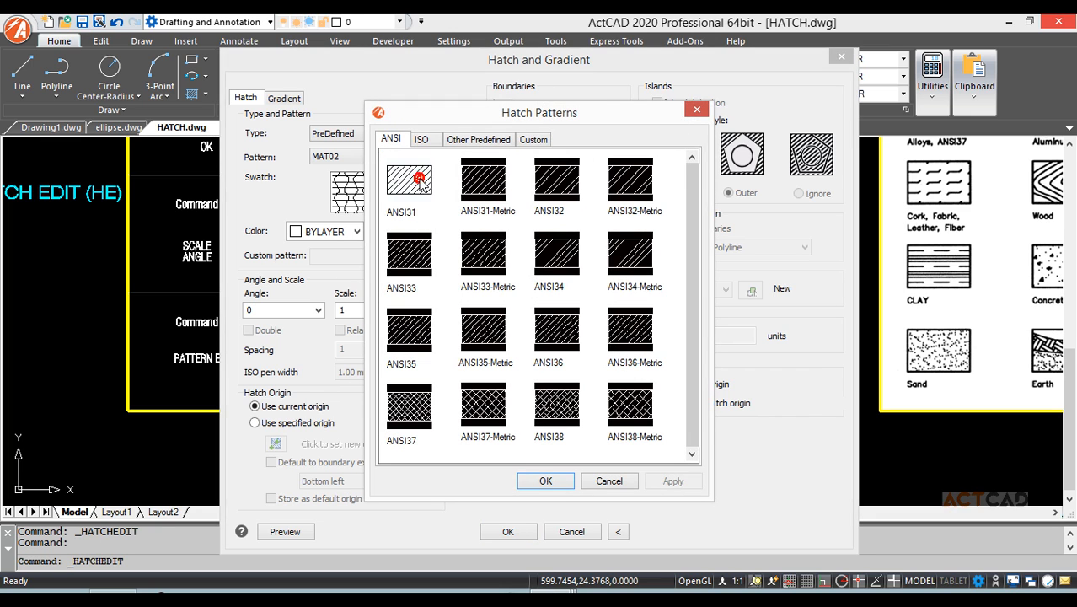
pyautogui.click(545, 482)
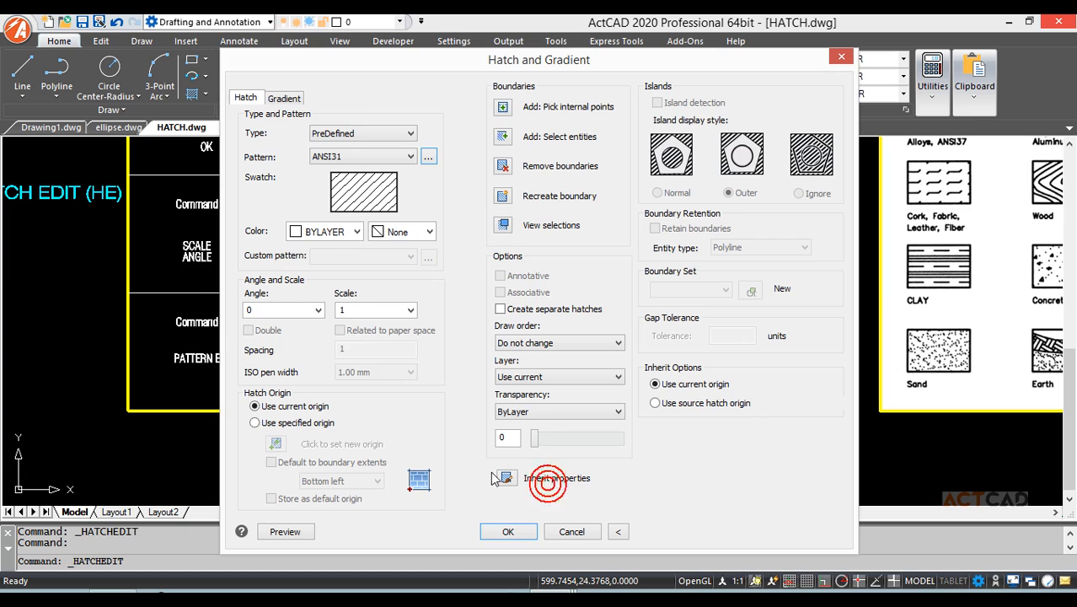
pyautogui.click(338, 310)
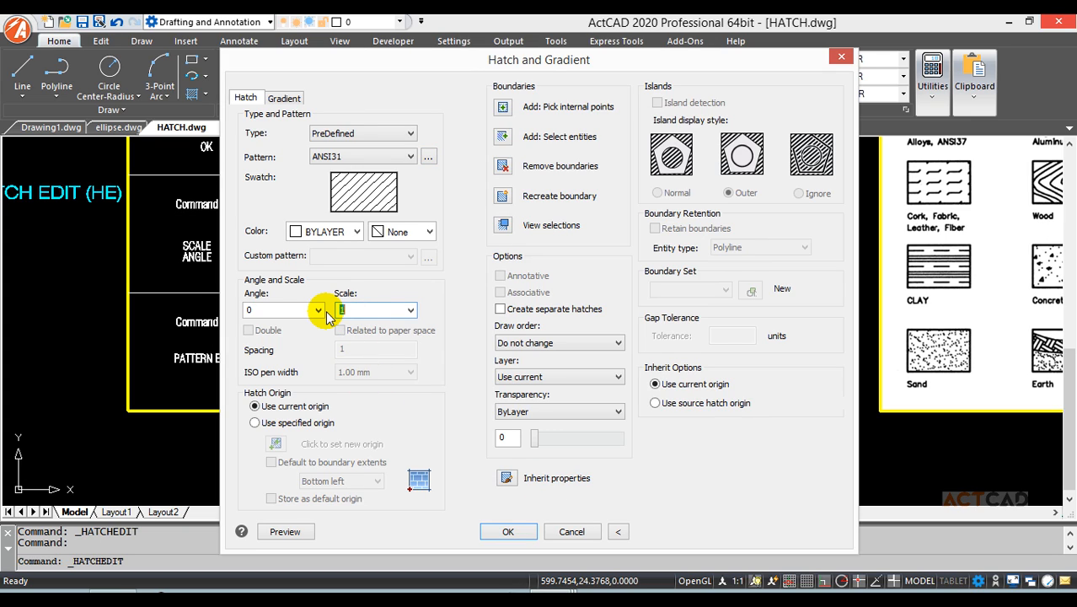
pyautogui.write('50')
pyautogui.press('Return')
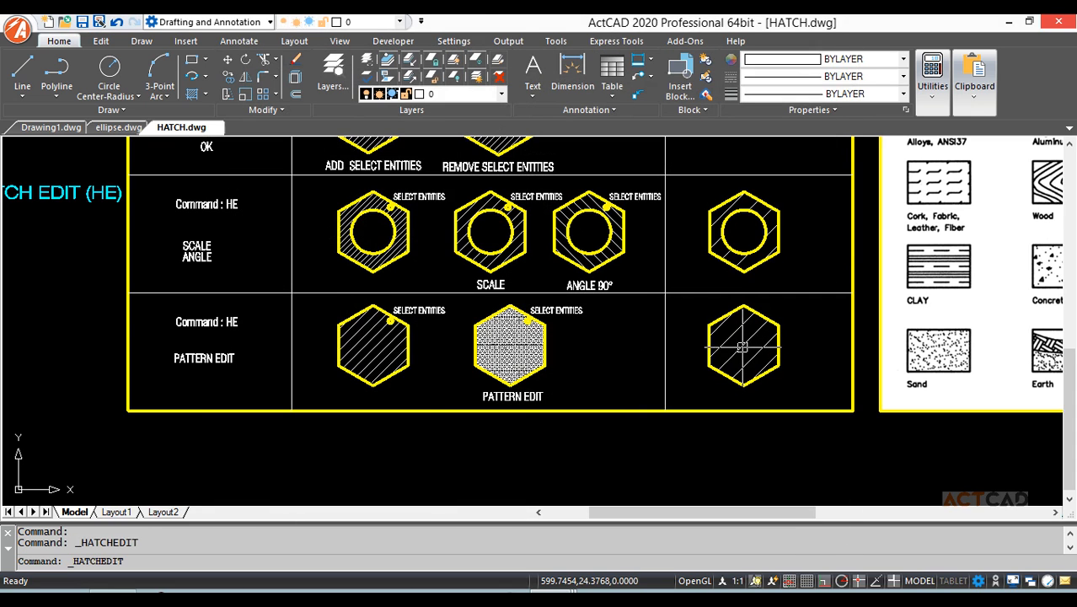